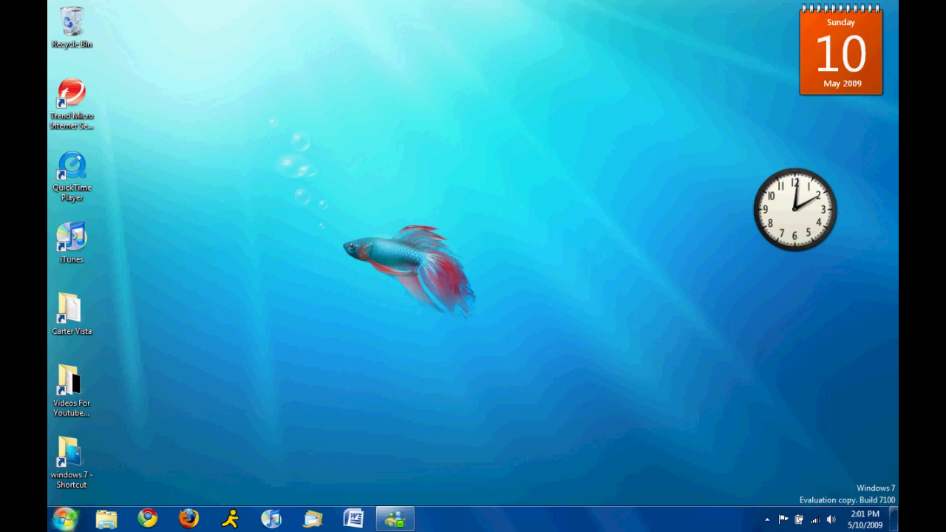
# Rearrange the Start menu program list by moving Paint up and unpinning it.
pyautogui.click(65, 520)
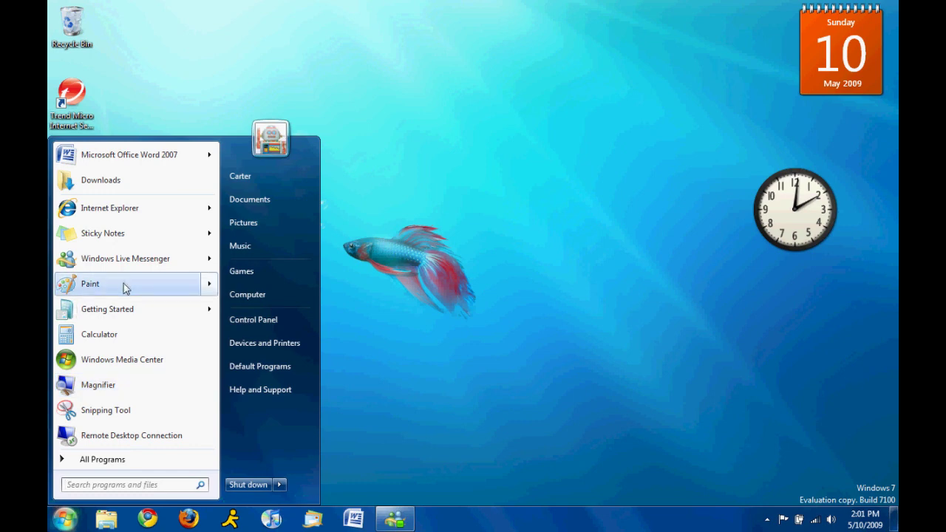
pyautogui.moveTo(124, 288)
pyautogui.mouseDown()
pyautogui.moveTo(148, 206)
pyautogui.moveTo(169, 218)
pyautogui.mouseUp()
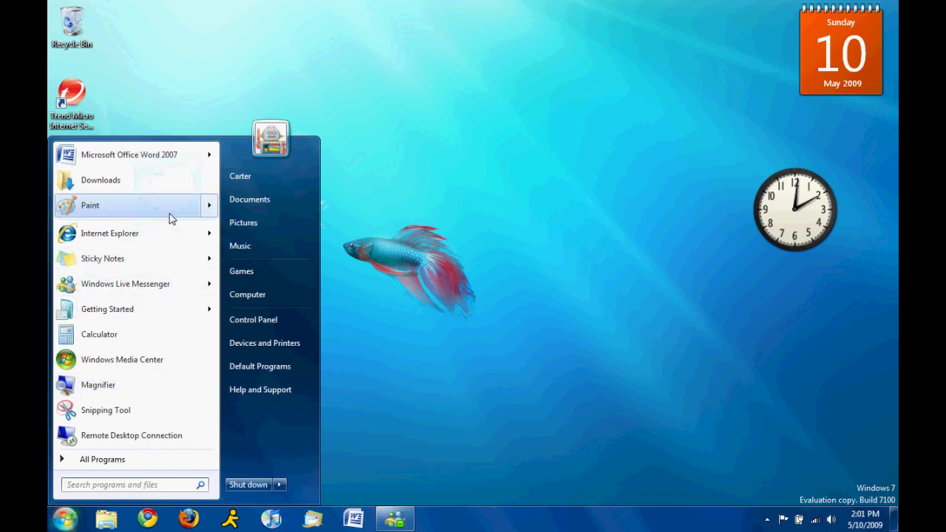
pyautogui.rightClick(170, 215)
pyautogui.click(210, 265)
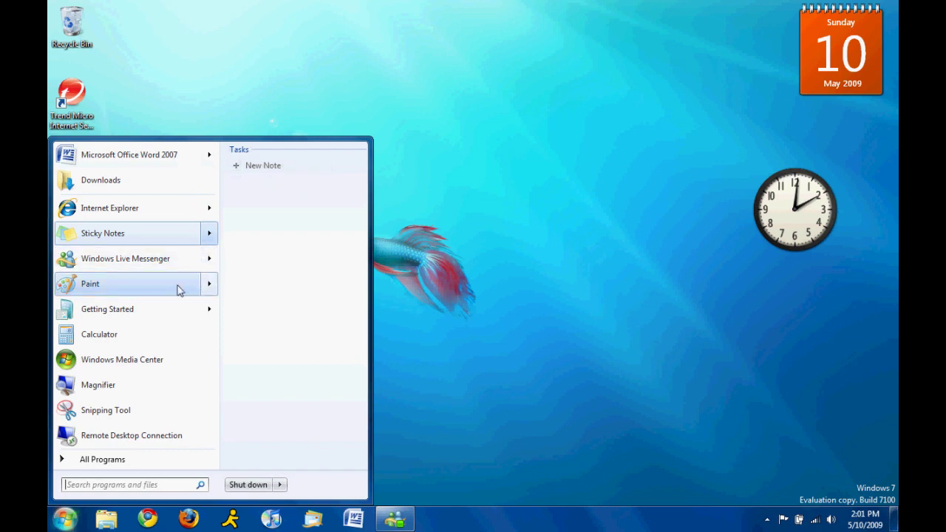
pyautogui.moveTo(127, 205)
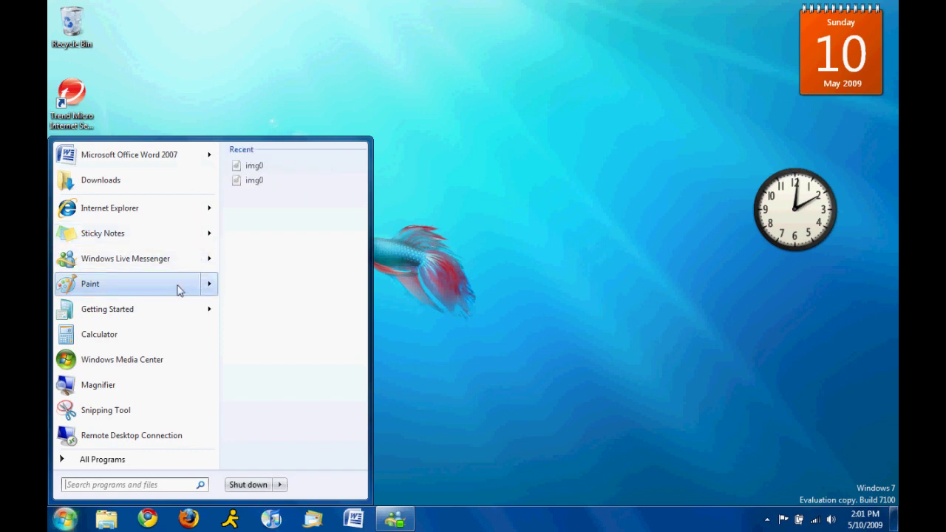
pyautogui.press('Escape')
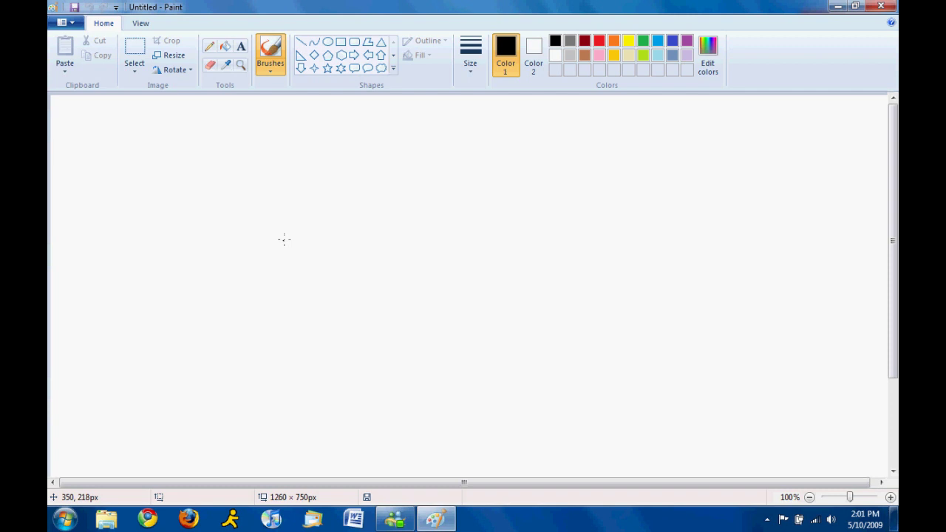
# Resize the blank Paint canvas to 805 × 351 pixels by dragging its corner handle.
pyautogui.click(136, 23)
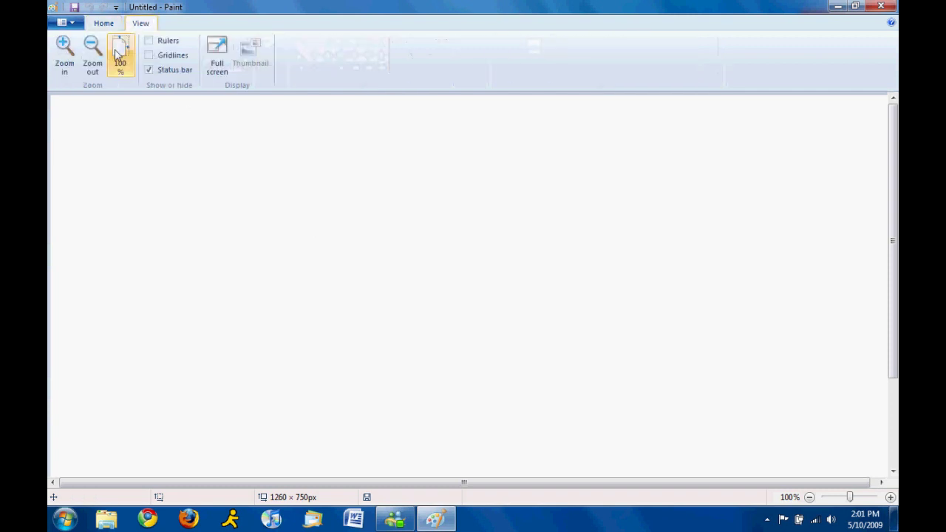
pyautogui.click(92, 52)
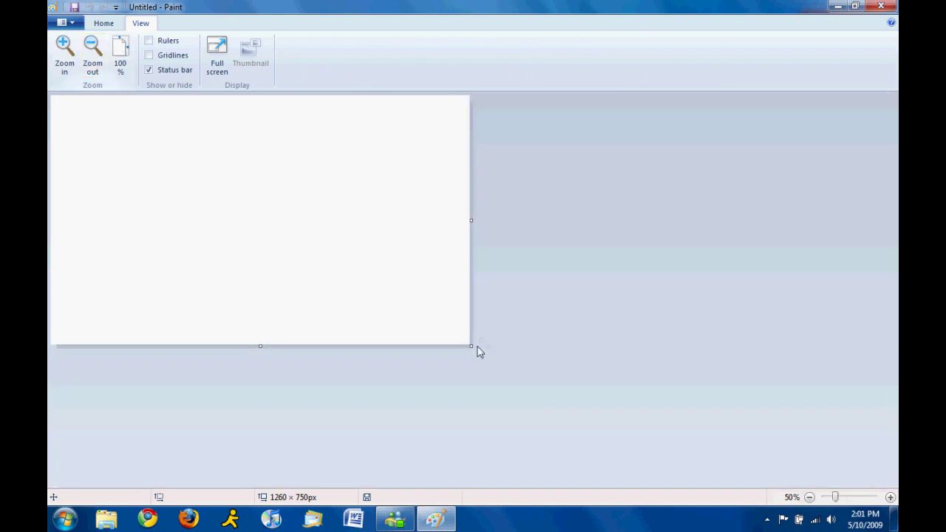
pyautogui.moveTo(471, 350); pyautogui.dragTo(108, 150)
pyautogui.click(64, 52)
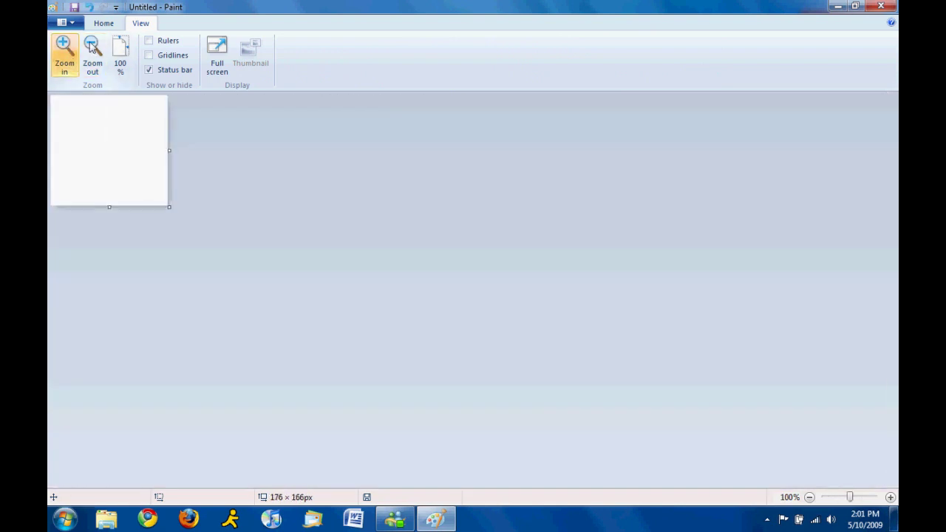
pyautogui.click(103, 23)
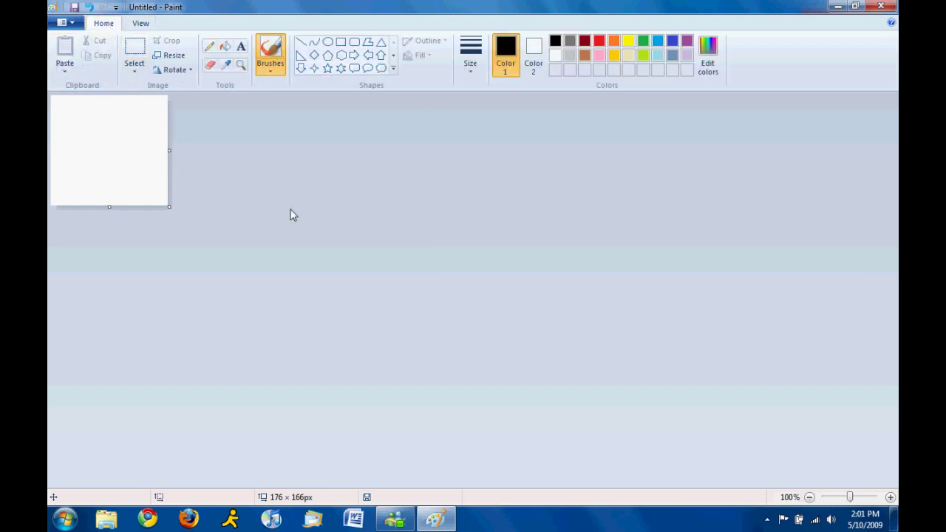
pyautogui.moveTo(169, 206)
pyautogui.mouseDown()
pyautogui.moveTo(501, 227)
pyautogui.moveTo(513, 289)
pyautogui.moveTo(588, 330)
pyautogui.mouseUp()
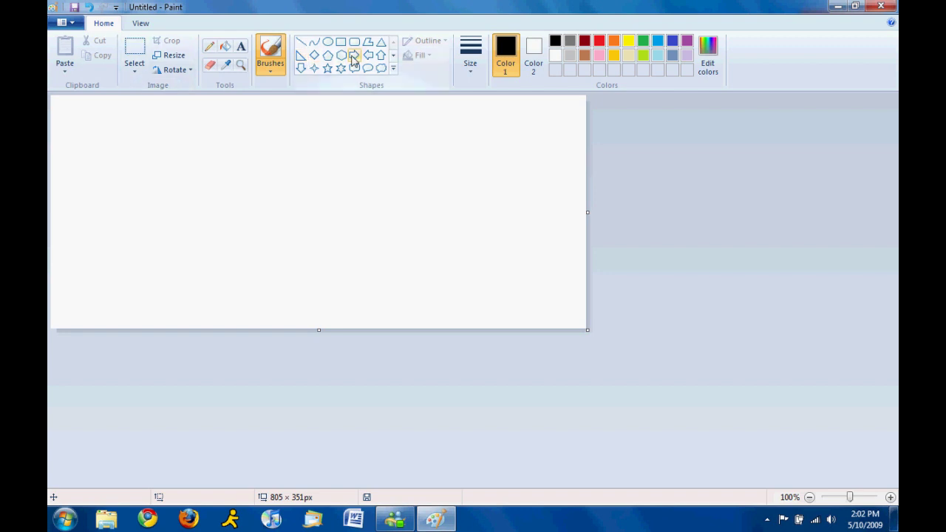
pyautogui.click(393, 56)
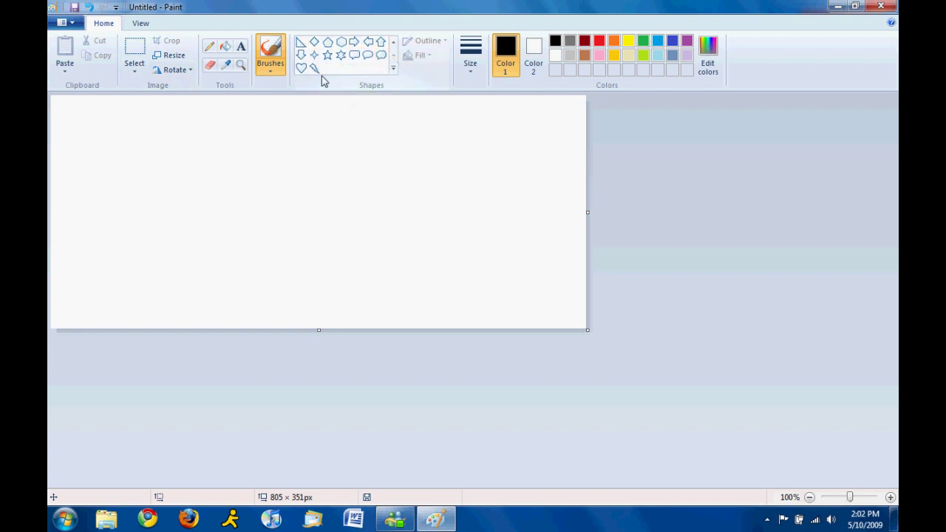
pyautogui.click(312, 69)
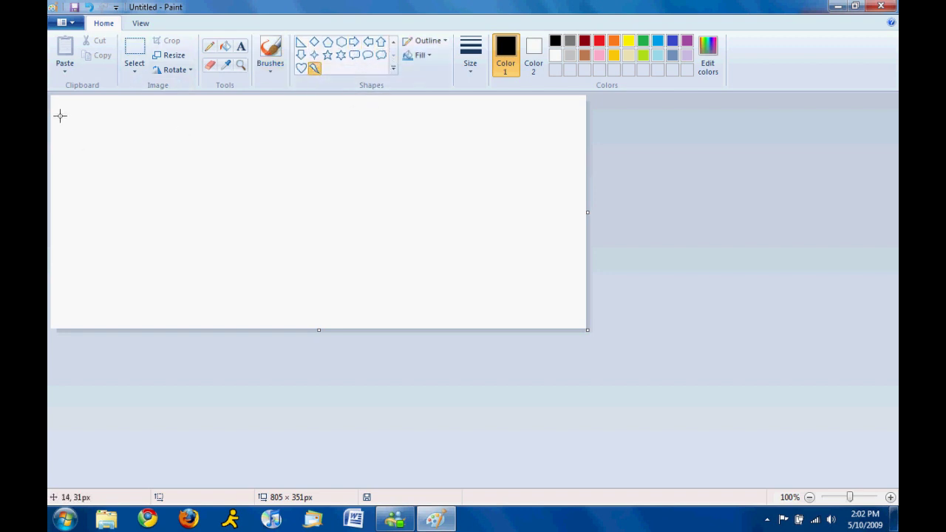
pyautogui.moveTo(65, 114); pyautogui.dragTo(477, 269)
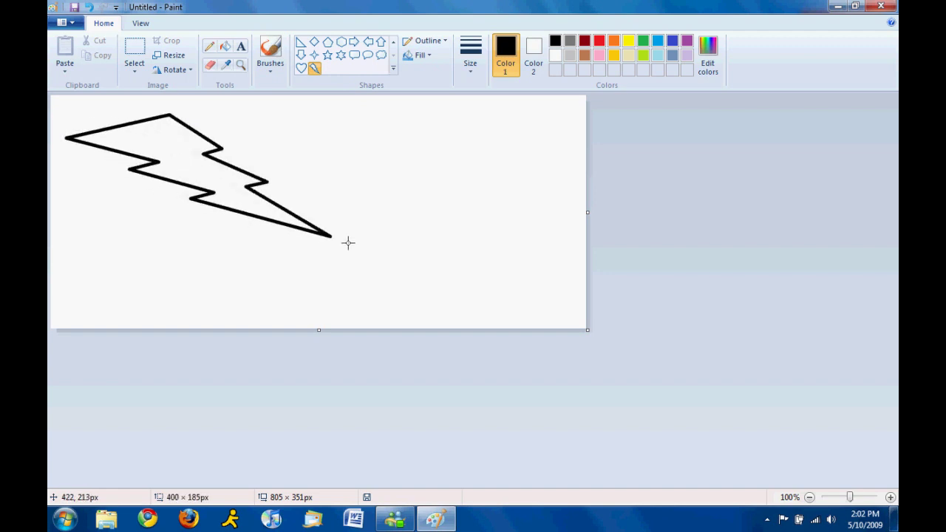
pyautogui.moveTo(477, 270); pyautogui.dragTo(552, 300)
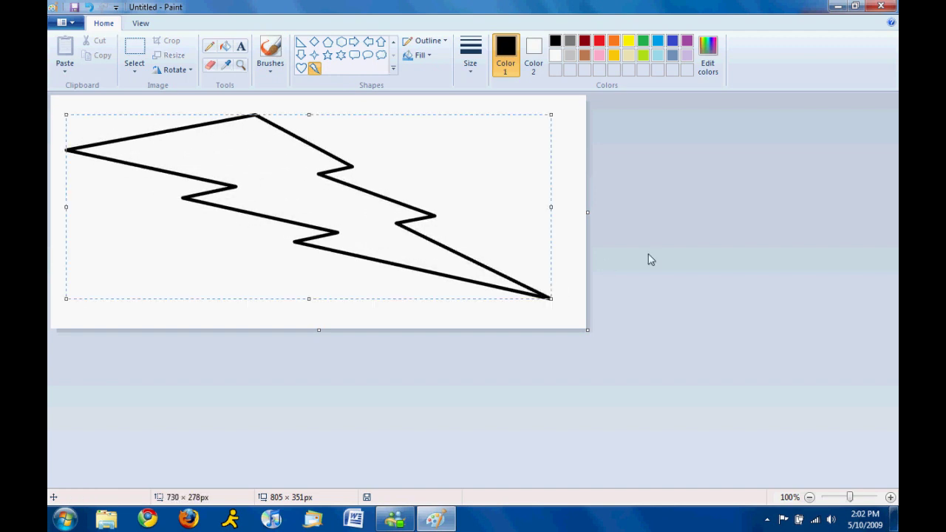
pyautogui.click(327, 55)
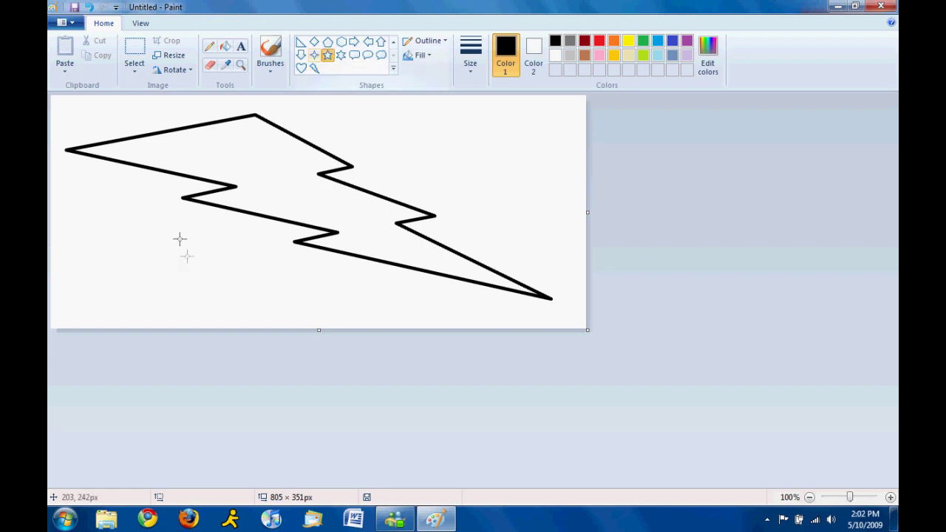
pyautogui.moveTo(197, 148)
pyautogui.mouseDown()
pyautogui.moveTo(426, 293)
pyautogui.moveTo(454, 294)
pyautogui.mouseUp()
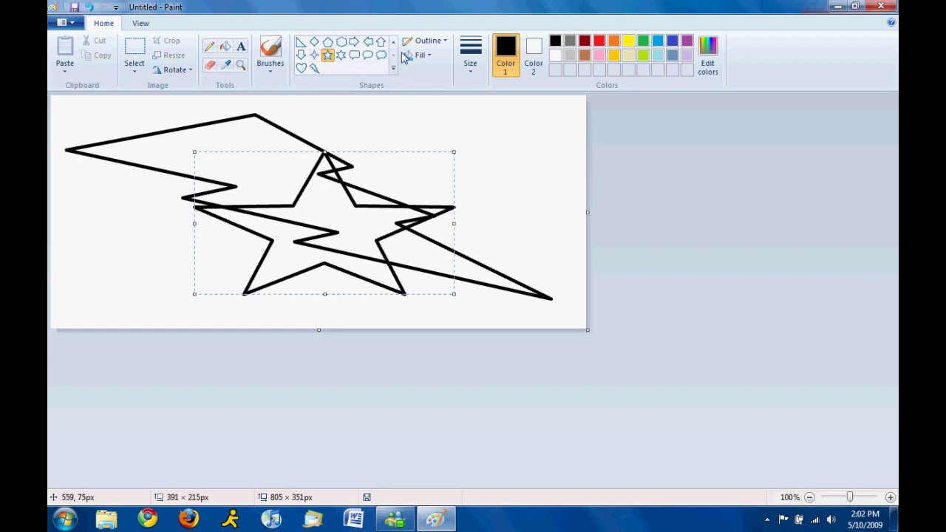
pyautogui.click(381, 54)
pyautogui.moveTo(90, 212); pyautogui.dragTo(512, 299)
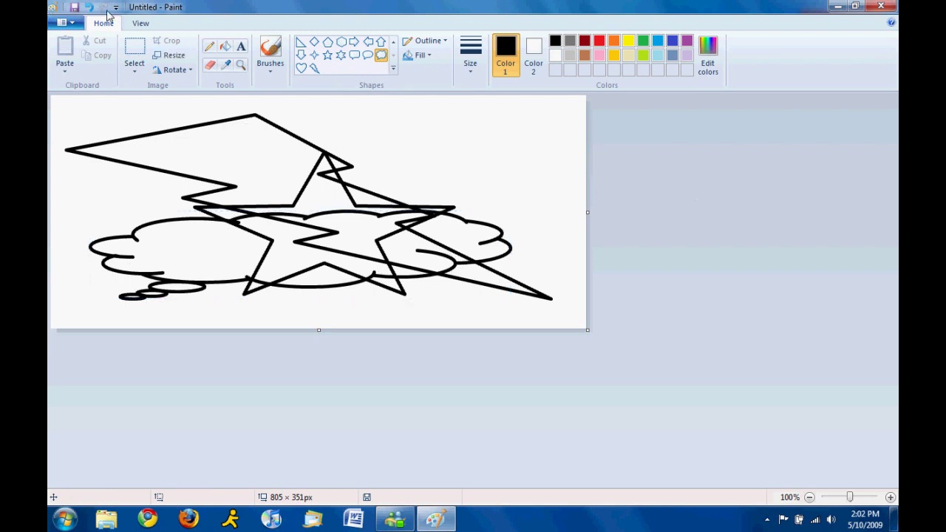
pyautogui.click(201, 114)
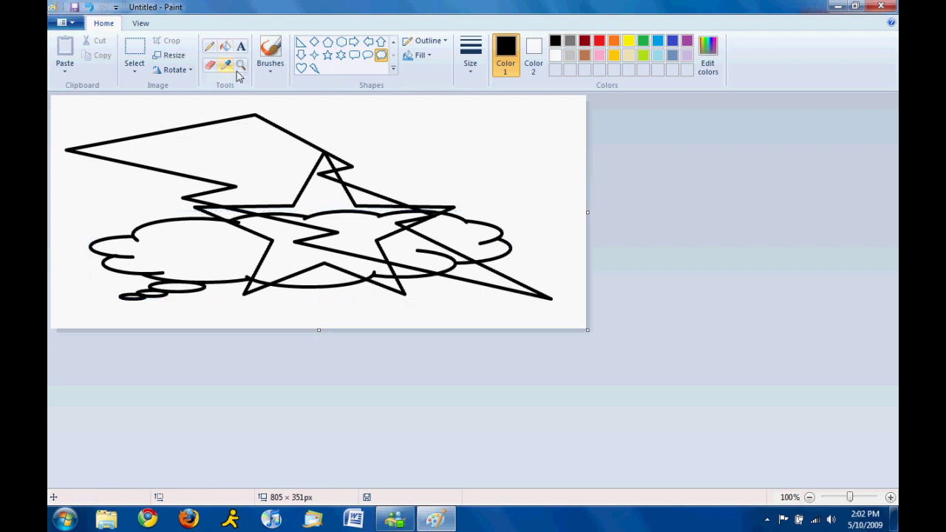
pyautogui.hotkey('ctrl', 'z')
pyautogui.hotkey('ctrl', 'z')
pyautogui.hotkey('ctrl', 'z')
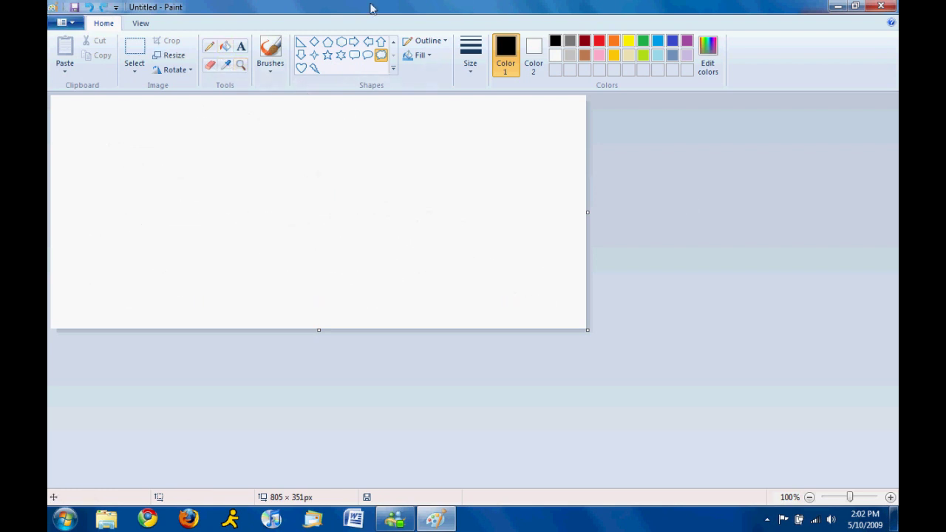
# Fill the canvas orange, then dark red, and finally black.
pyautogui.click(225, 46)
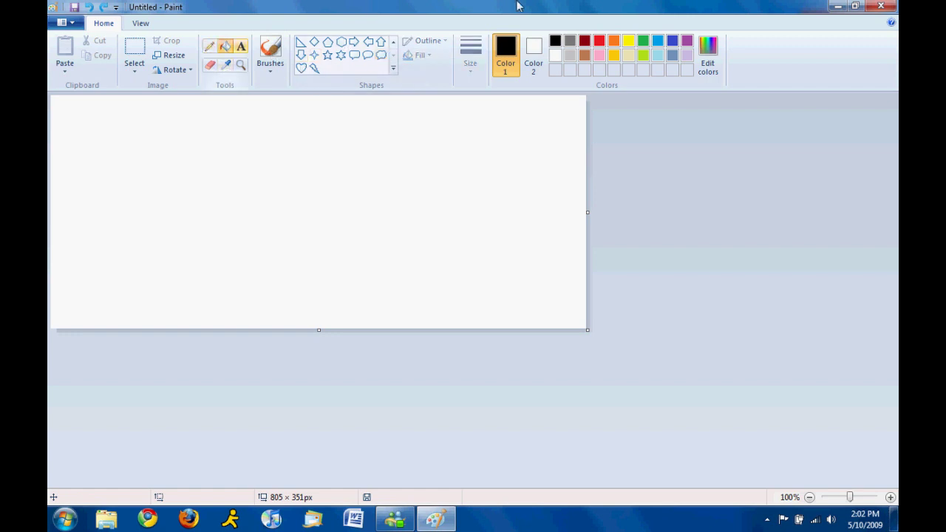
pyautogui.click(615, 43)
pyautogui.click(358, 270)
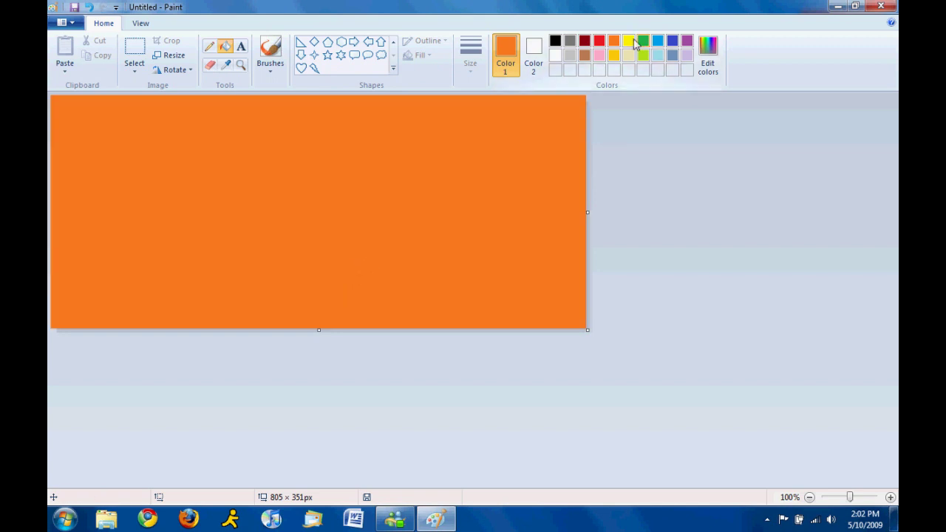
pyautogui.click(630, 42)
pyautogui.click(584, 41)
pyautogui.click(444, 219)
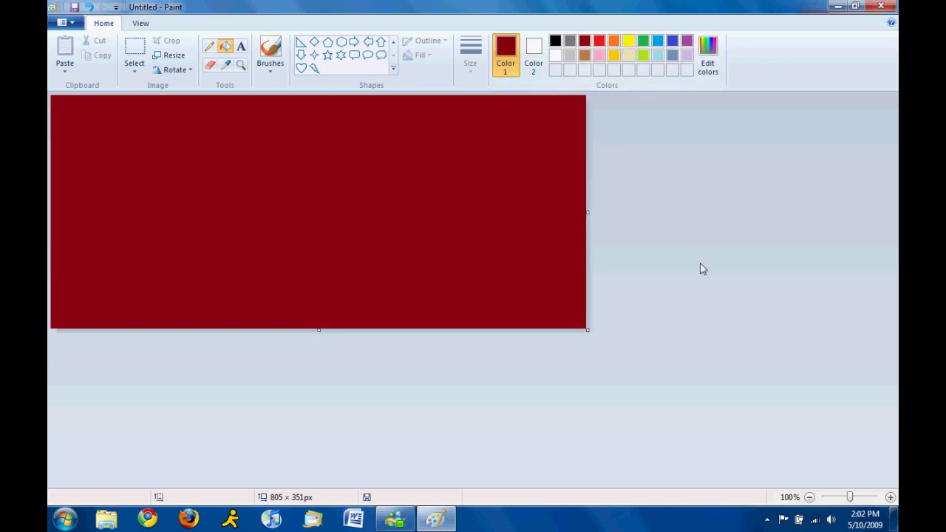
pyautogui.click(556, 41)
pyautogui.click(494, 215)
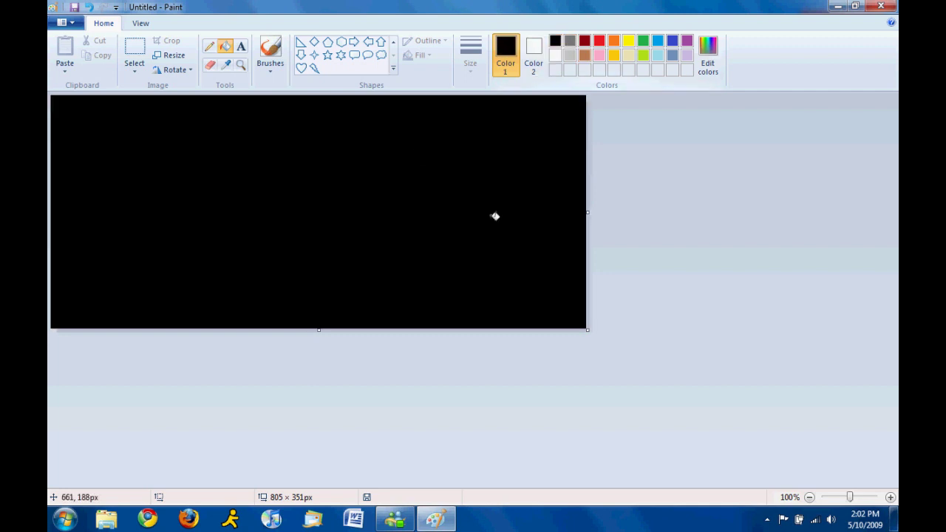
# Handwrite 'hi!' on the black canvas in thin orange pencil strokes.
pyautogui.click(212, 47)
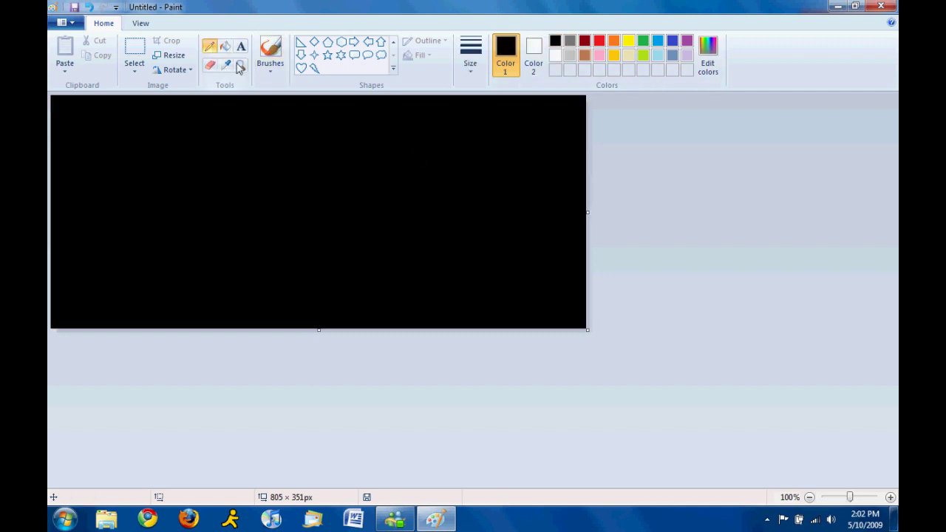
pyautogui.click(613, 40)
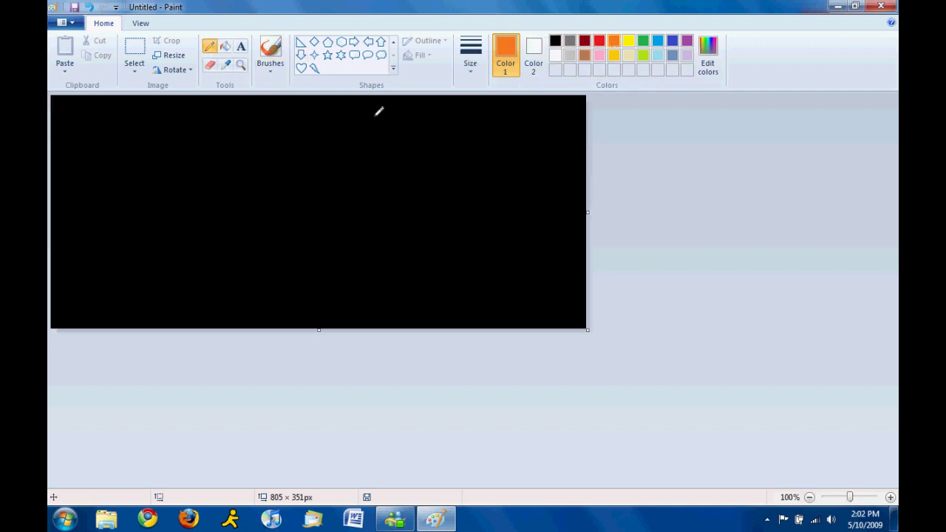
pyautogui.moveTo(86, 238); pyautogui.dragTo(162, 156)
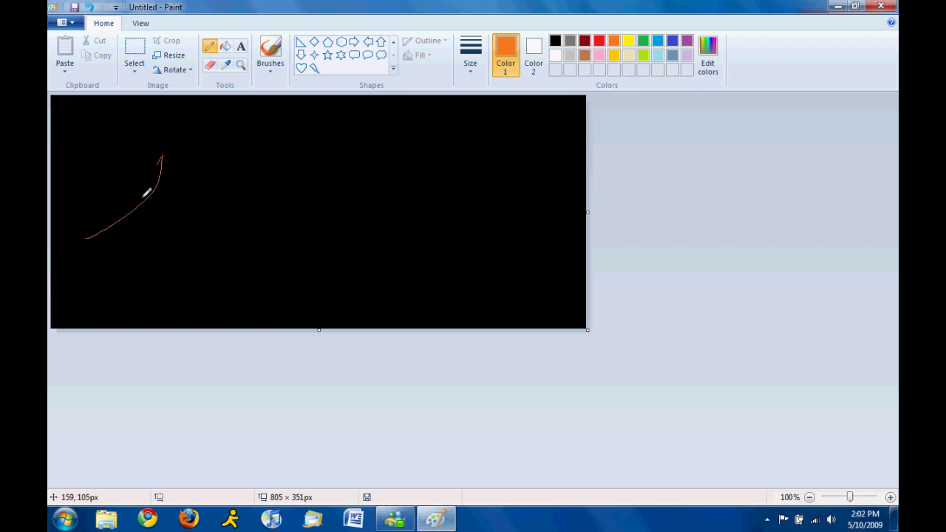
pyautogui.moveTo(137, 221); pyautogui.dragTo(201, 217)
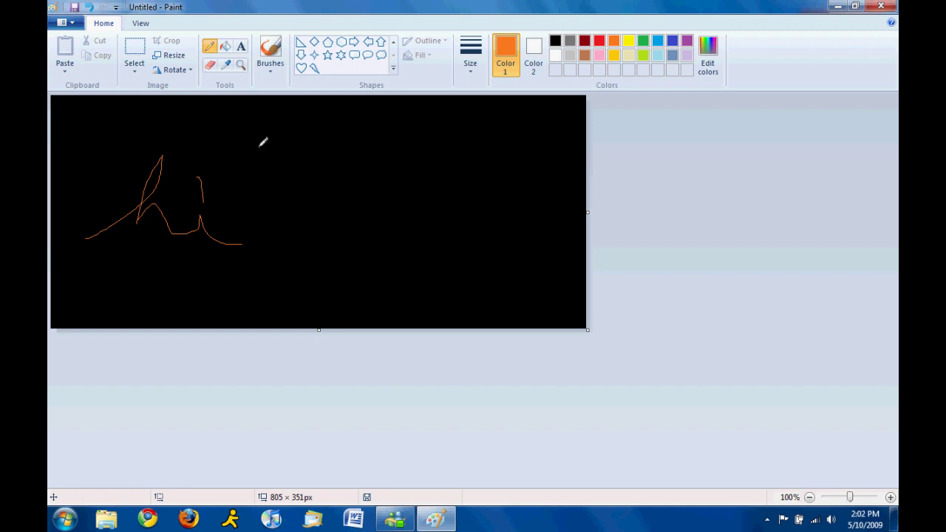
pyautogui.moveTo(258, 148); pyautogui.dragTo(269, 220)
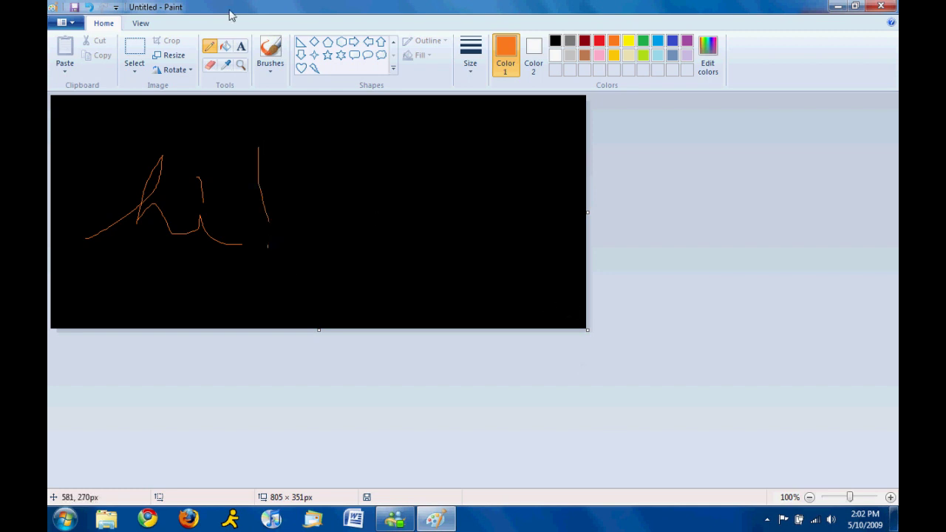
pyautogui.click(272, 67)
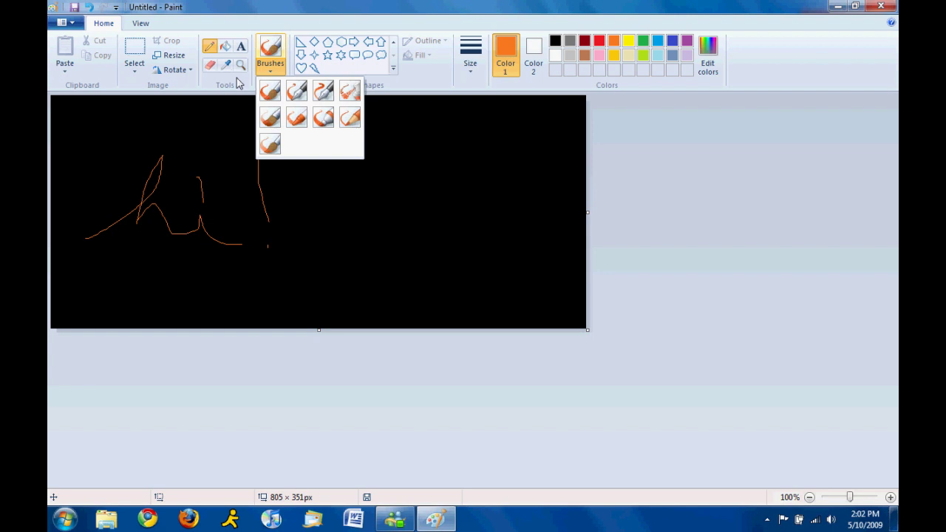
# Paint two thick parallel orange diagonal strokes at the upper right.
pyautogui.click(270, 91)
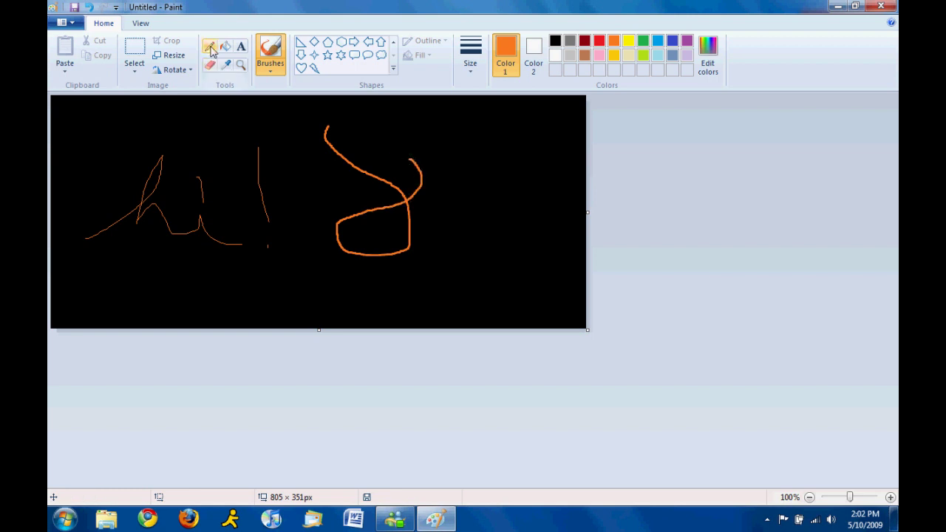
pyautogui.click(266, 75)
pyautogui.click(300, 90)
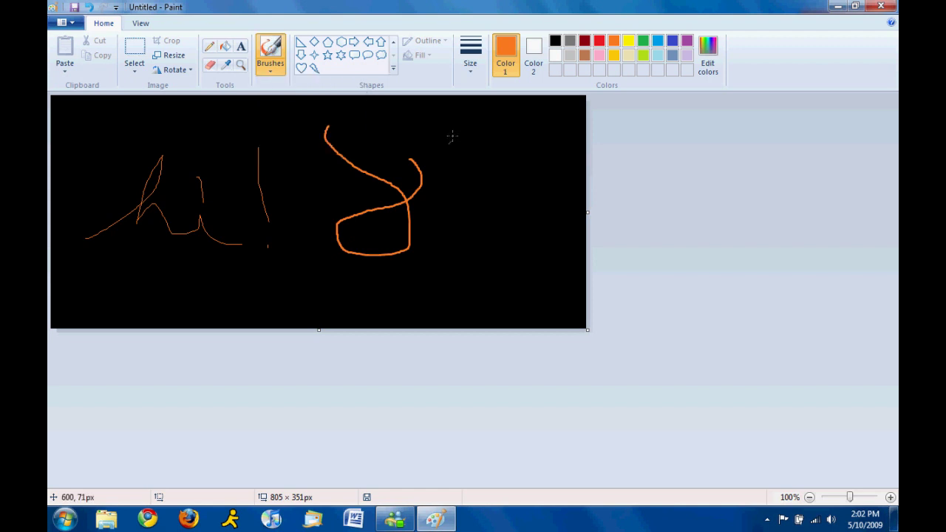
pyautogui.moveTo(431, 122); pyautogui.dragTo(480, 198)
pyautogui.moveTo(465, 121); pyautogui.dragTo(531, 184)
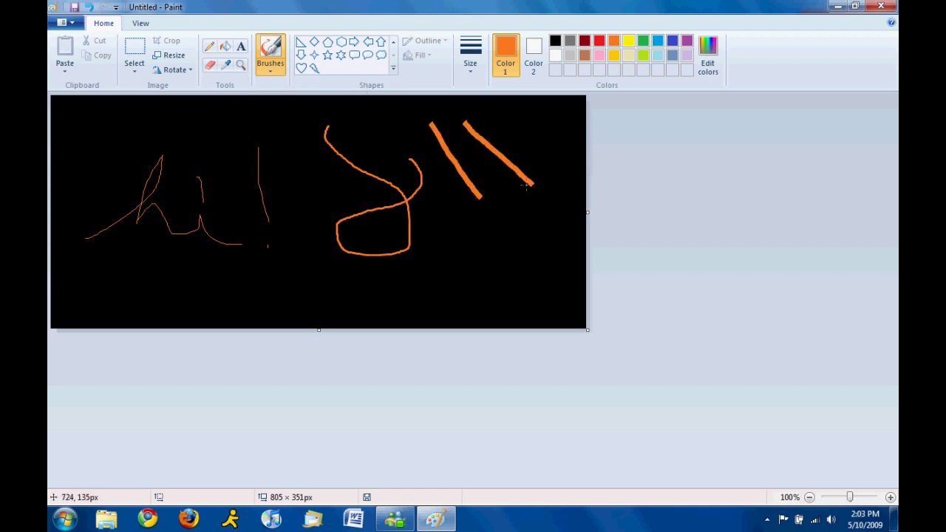
# Add two curved calligraphy-brush strokes and an airbrushed orange loop at left.
pyautogui.click(271, 71)
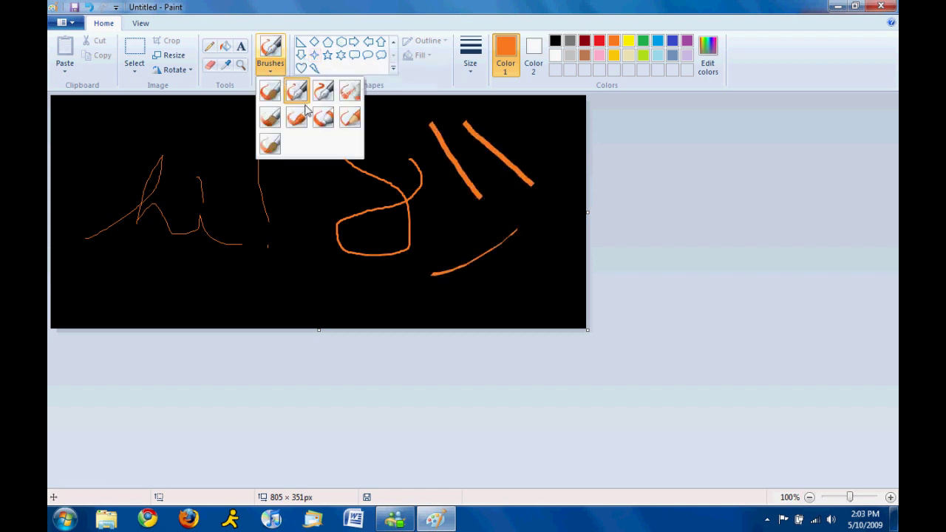
pyautogui.click(323, 90)
pyautogui.moveTo(316, 231); pyautogui.dragTo(289, 275)
pyautogui.moveTo(290, 216)
pyautogui.mouseDown()
pyautogui.moveTo(426, 187)
pyautogui.moveTo(392, 255)
pyautogui.moveTo(261, 238)
pyautogui.mouseUp()
pyautogui.click(271, 68)
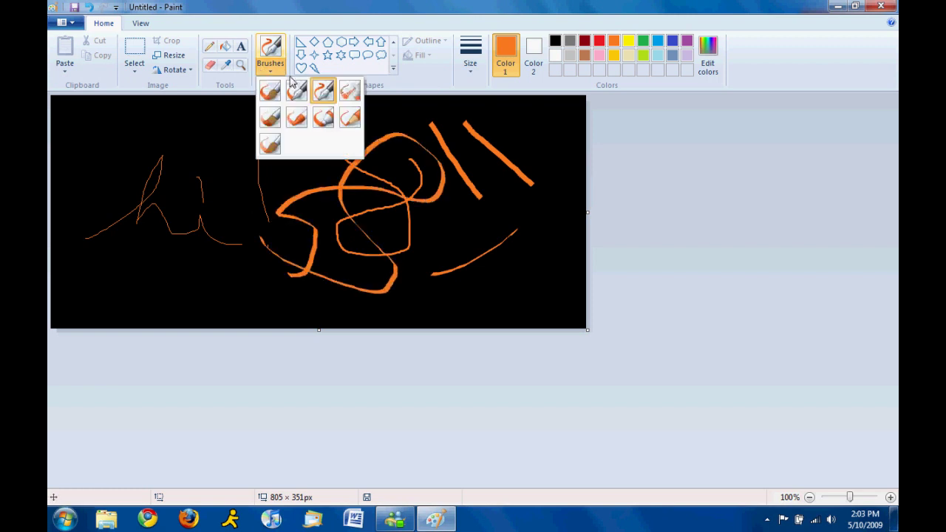
pyautogui.click(350, 90)
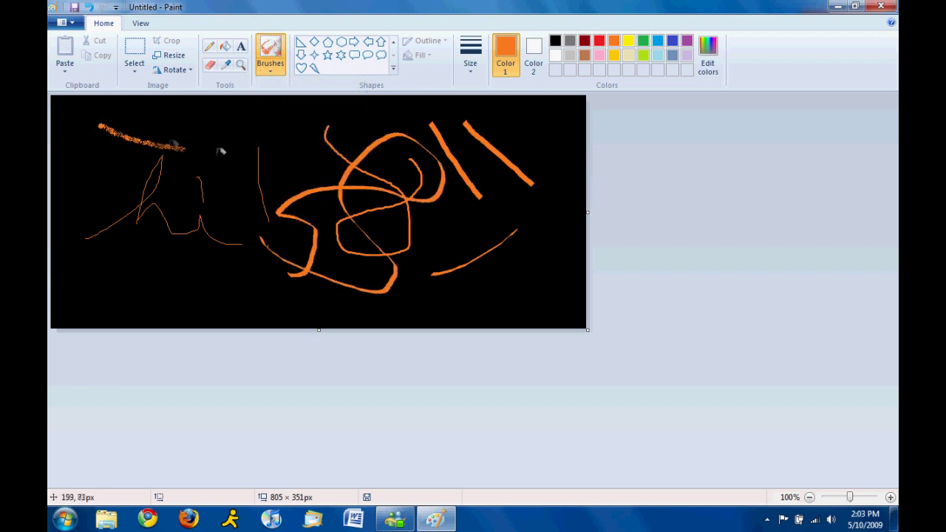
pyautogui.moveTo(115, 127); pyautogui.dragTo(259, 153)
# Paint two thick oil-brush loops and crayon strokes along the bottom and right.
pyautogui.click(268, 67)
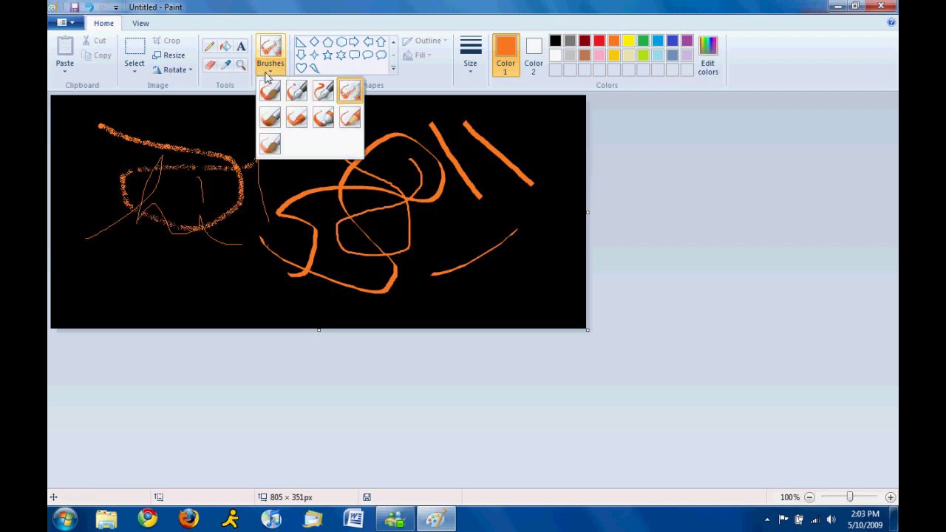
pyautogui.click(271, 116)
pyautogui.moveTo(216, 130); pyautogui.dragTo(383, 216)
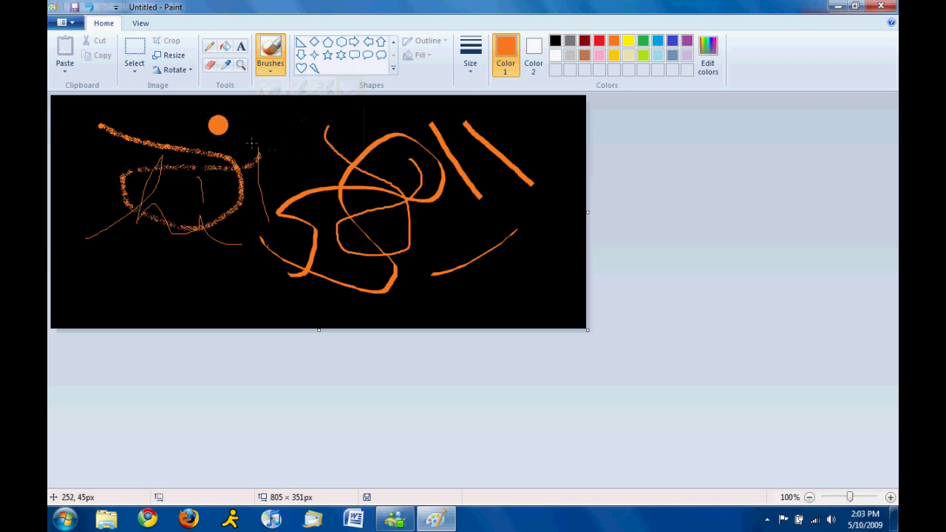
pyautogui.moveTo(300, 258); pyautogui.dragTo(251, 196)
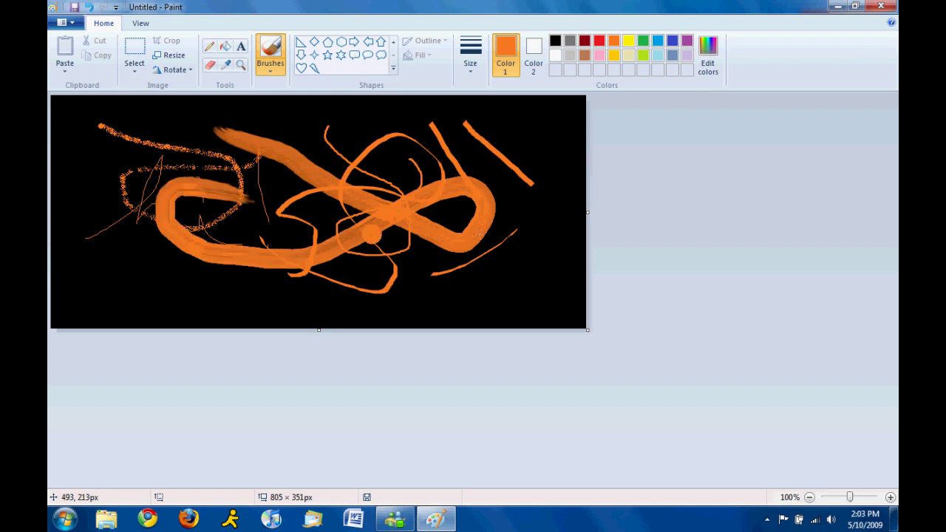
pyautogui.click(267, 72)
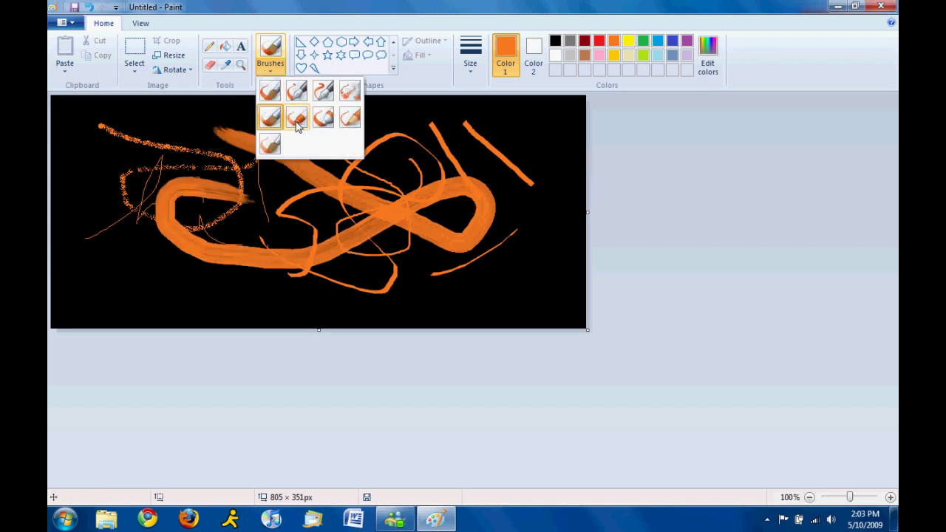
pyautogui.click(296, 120)
pyautogui.moveTo(107, 269); pyautogui.dragTo(273, 287)
pyautogui.moveTo(332, 297); pyautogui.dragTo(388, 225)
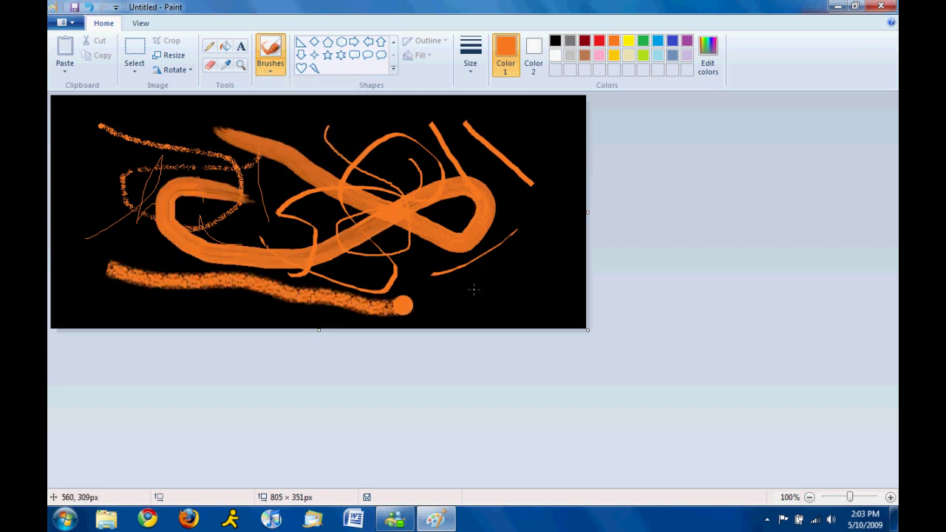
# Add a translucent marker stroke, a brown natural-pencil squiggle, and a watercolour stroke.
pyautogui.click(271, 65)
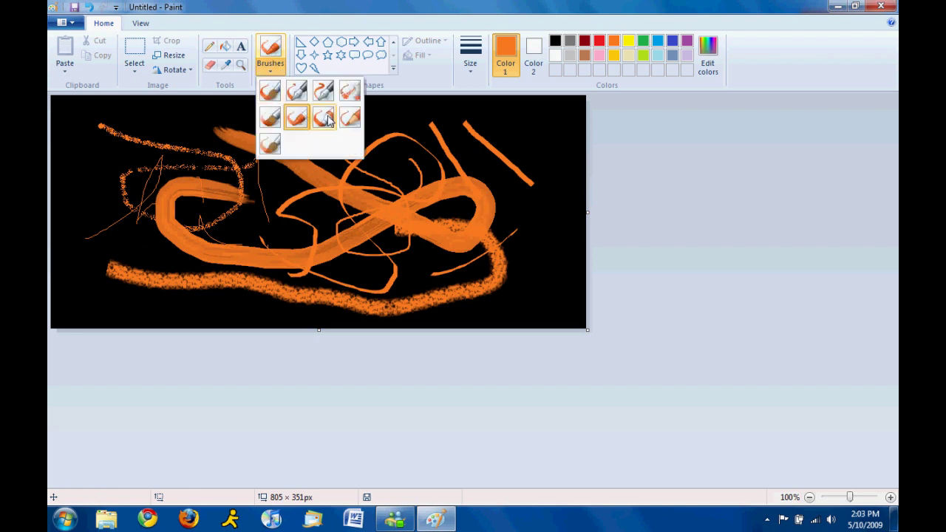
pyautogui.click(324, 119)
pyautogui.moveTo(63, 130); pyautogui.dragTo(423, 261)
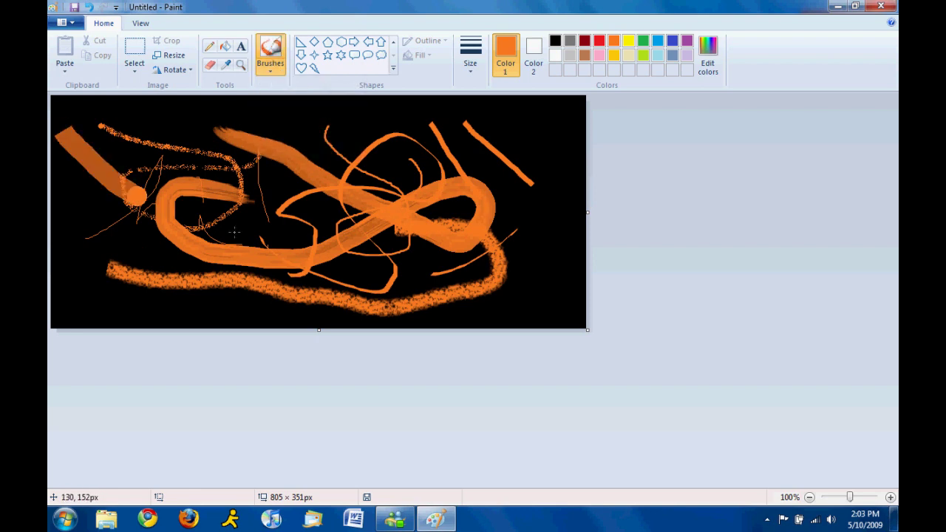
pyautogui.click(270, 65)
pyautogui.click(346, 120)
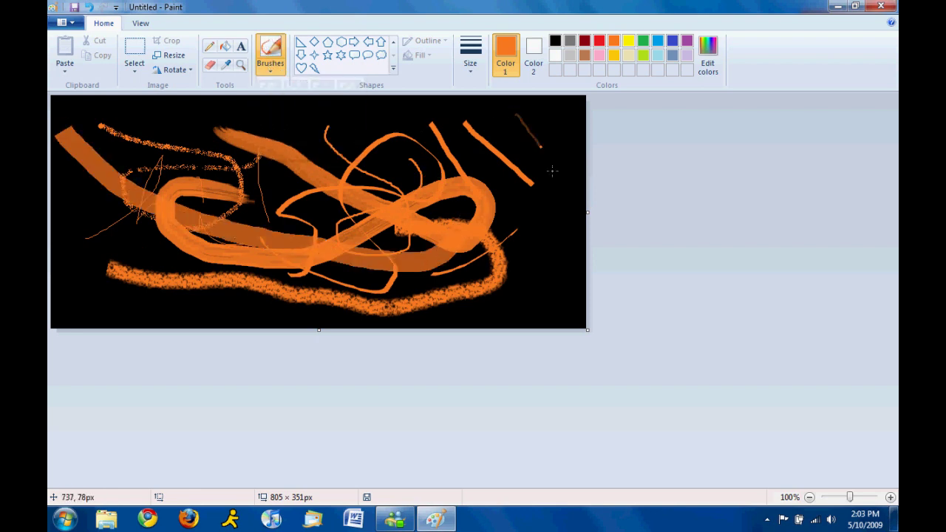
pyautogui.moveTo(552, 172); pyautogui.dragTo(545, 264)
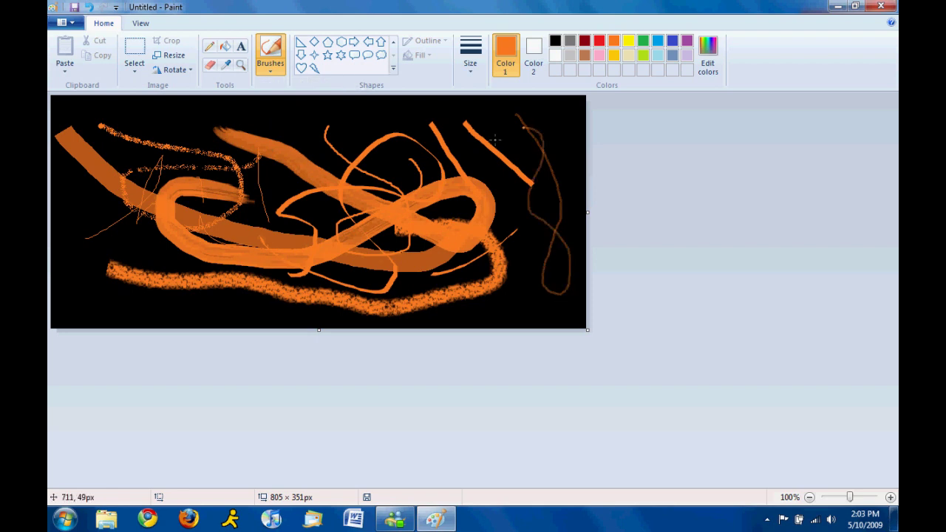
pyautogui.click(271, 67)
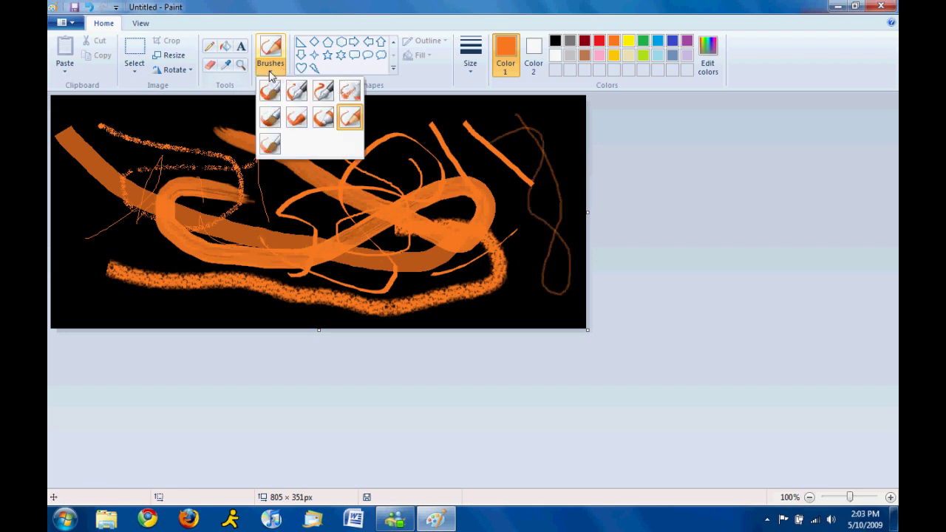
pyautogui.click(270, 144)
pyautogui.moveTo(163, 120); pyautogui.dragTo(355, 155)
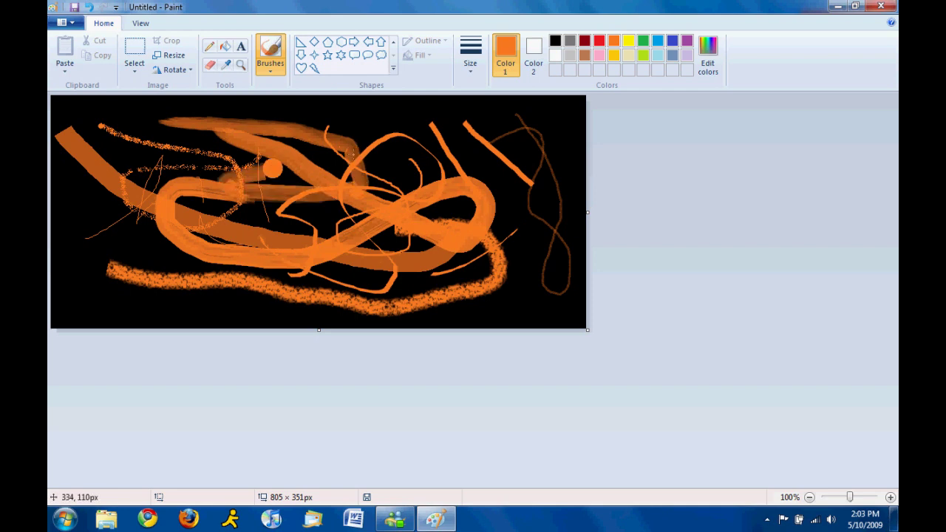
# Paint a white streak across the lower middle using Color 2.
pyautogui.click(270, 65)
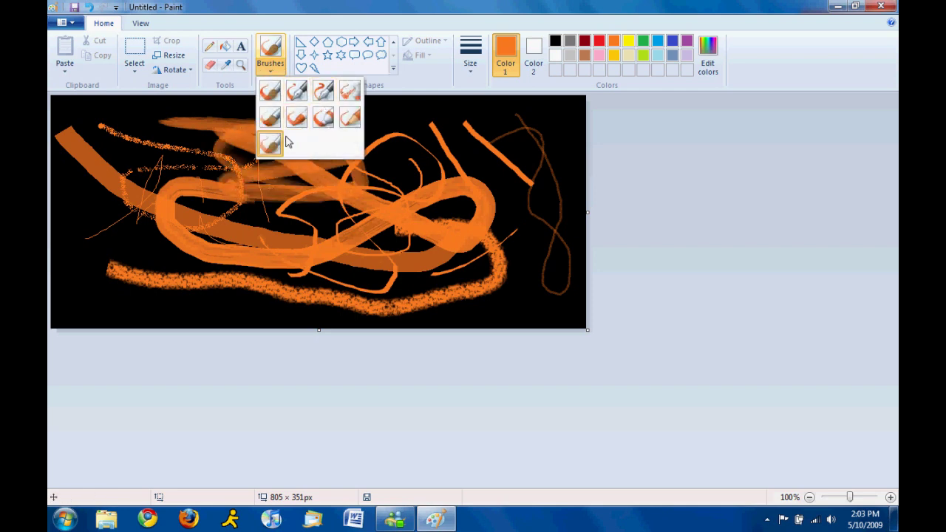
pyautogui.click(648, 183)
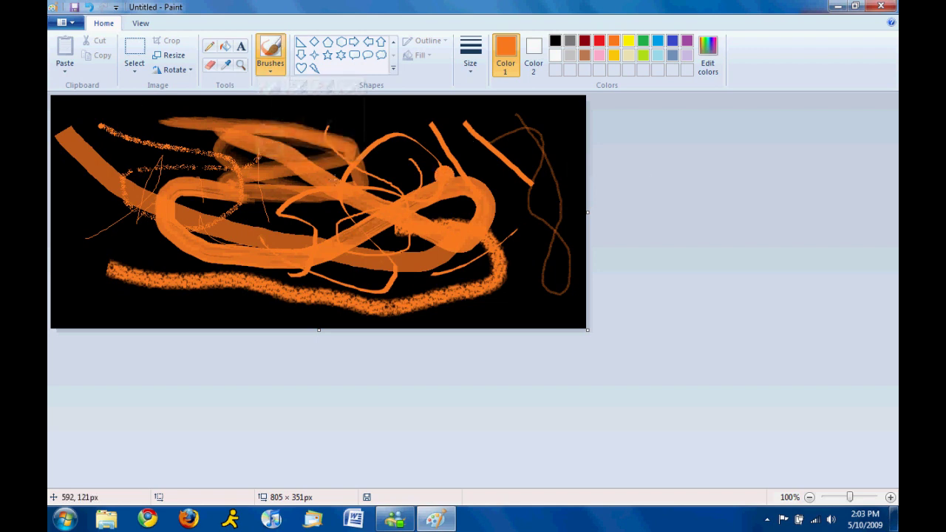
pyautogui.click(534, 52)
pyautogui.moveTo(452, 179)
pyautogui.mouseDown()
pyautogui.moveTo(263, 264)
pyautogui.moveTo(501, 222)
pyautogui.mouseUp()
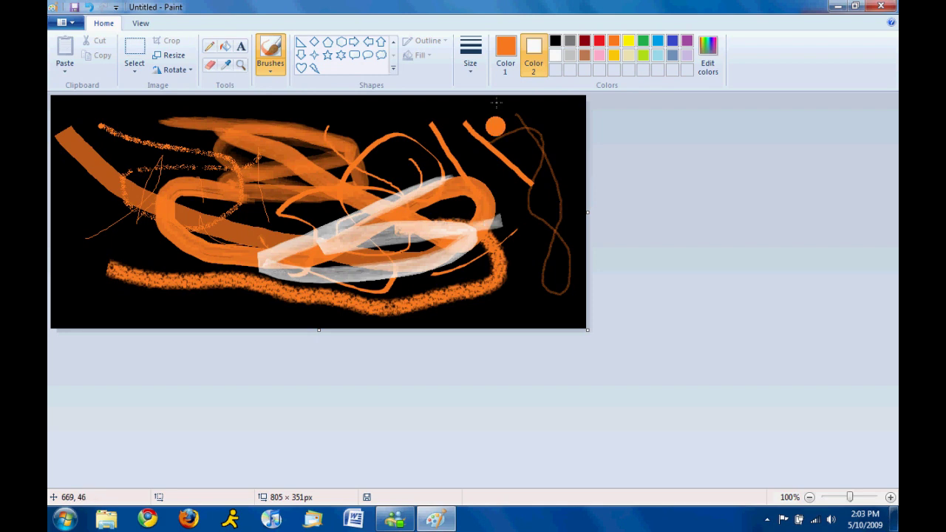
# Refill the black background white with the Fill tool and white Color 1.
pyautogui.click(225, 46)
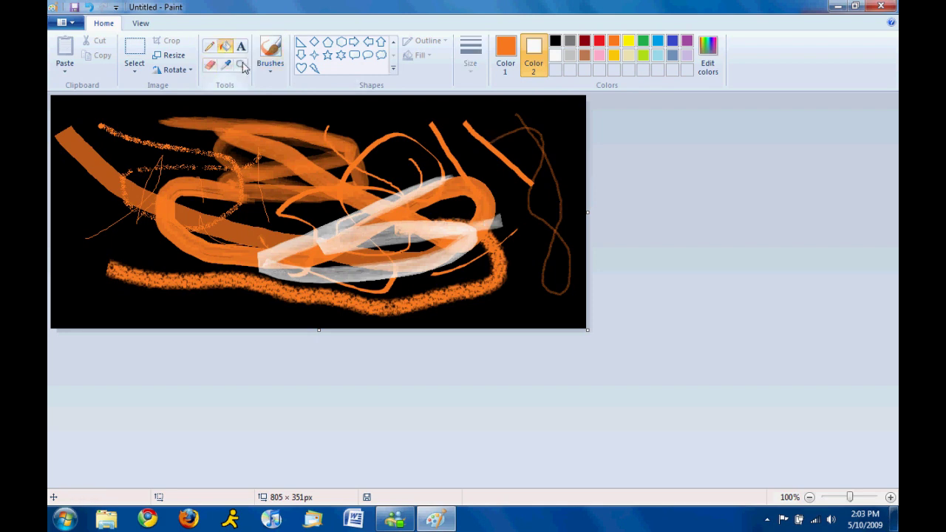
pyautogui.click(505, 55)
pyautogui.click(555, 55)
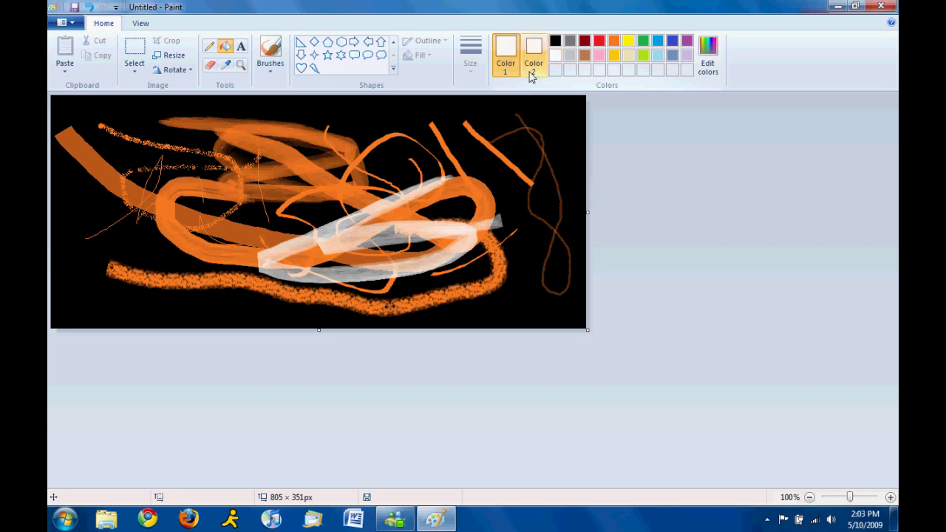
pyautogui.click(148, 158)
# Fill the black shapes on the right white and erase through the lower-right.
pyautogui.click(547, 195)
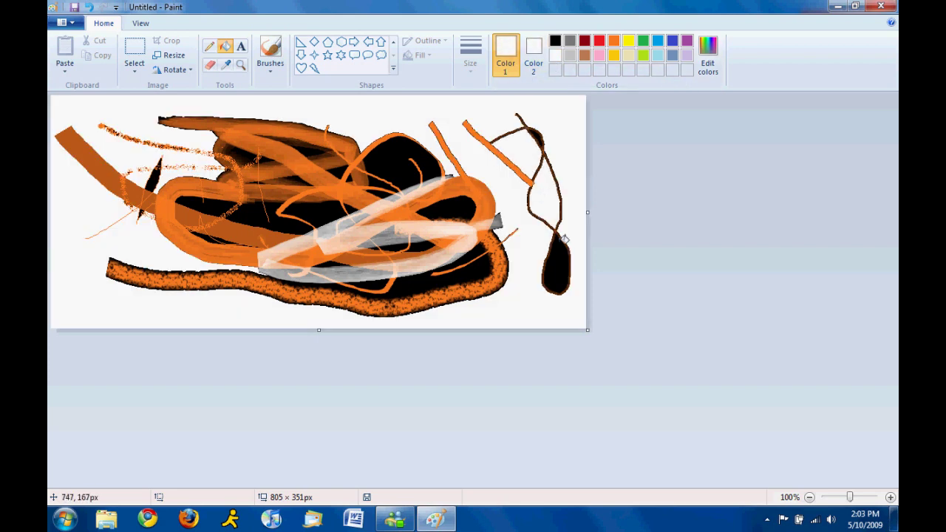
pyautogui.click(560, 268)
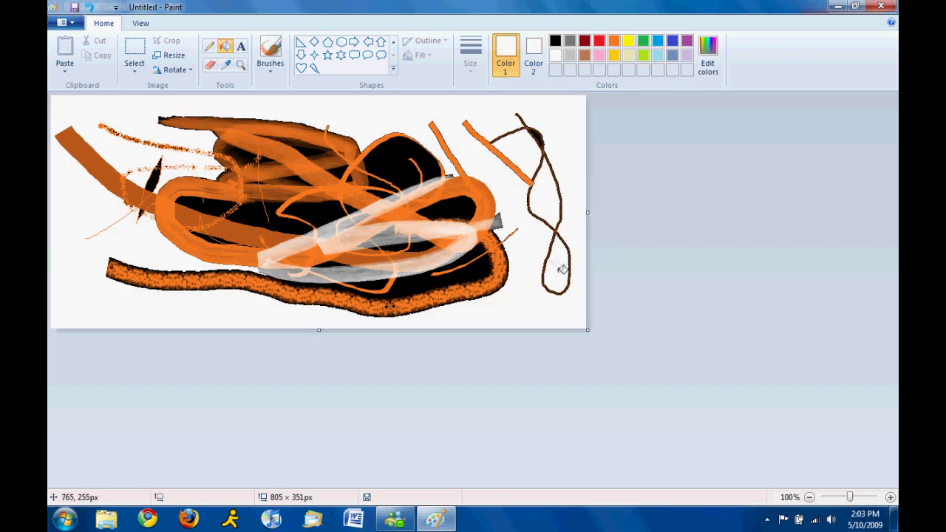
pyautogui.click(210, 65)
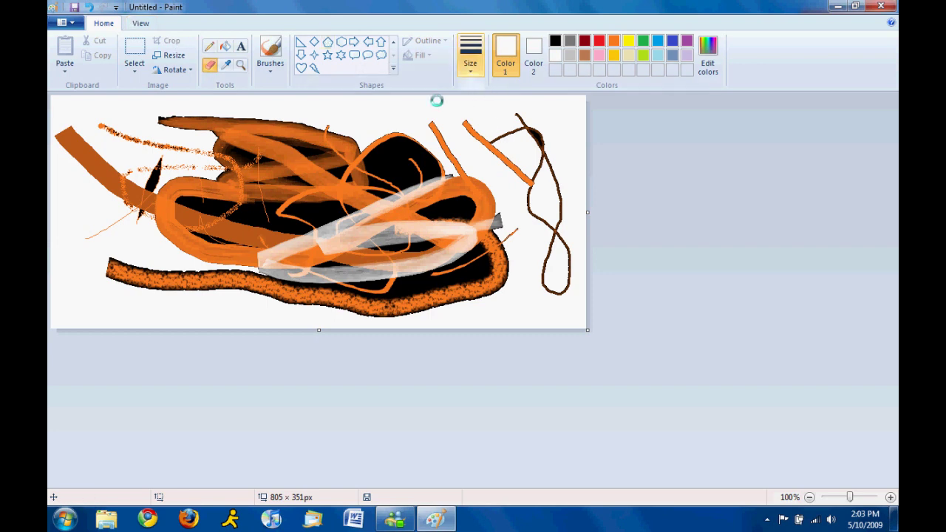
pyautogui.moveTo(461, 191)
pyautogui.mouseDown()
pyautogui.moveTo(412, 257)
pyautogui.moveTo(225, 314)
pyautogui.mouseUp()
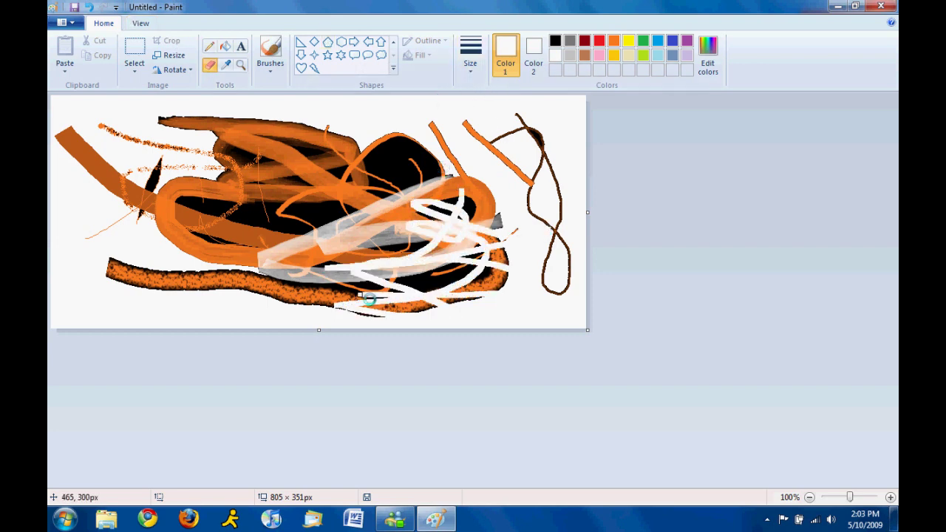
# Erase parts of the upper-right orange and brown strokes with the thickest eraser.
pyautogui.click(474, 62)
pyautogui.click(501, 171)
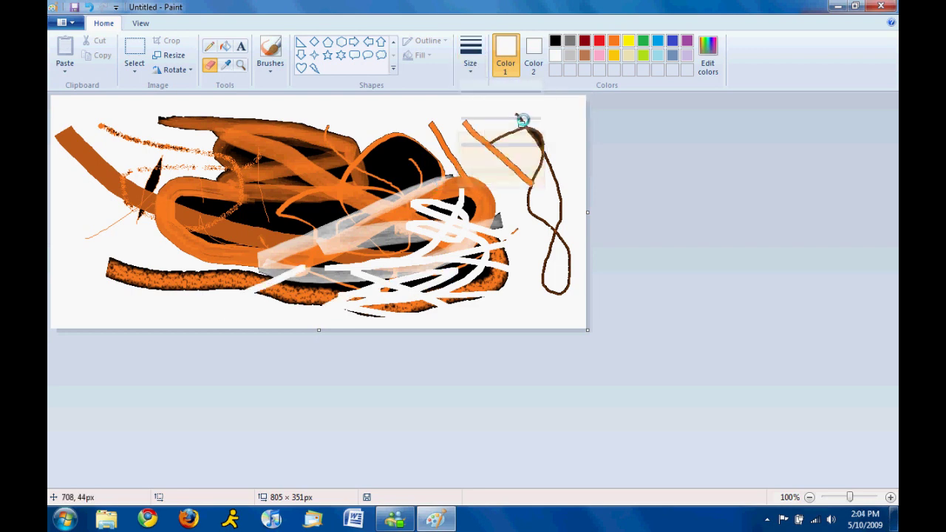
pyautogui.moveTo(524, 118)
pyautogui.mouseDown()
pyautogui.moveTo(579, 297)
pyautogui.moveTo(551, 155)
pyautogui.mouseUp()
pyautogui.click(470, 59)
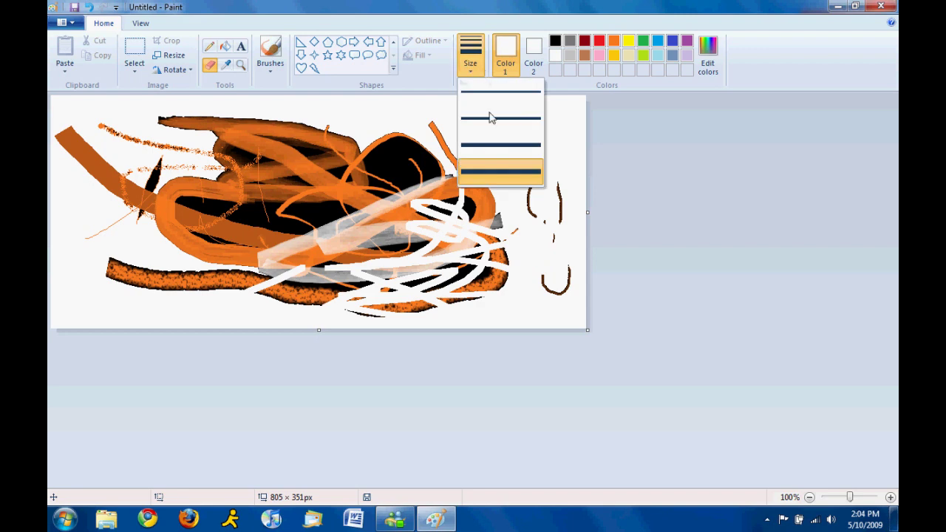
pyautogui.click(672, 199)
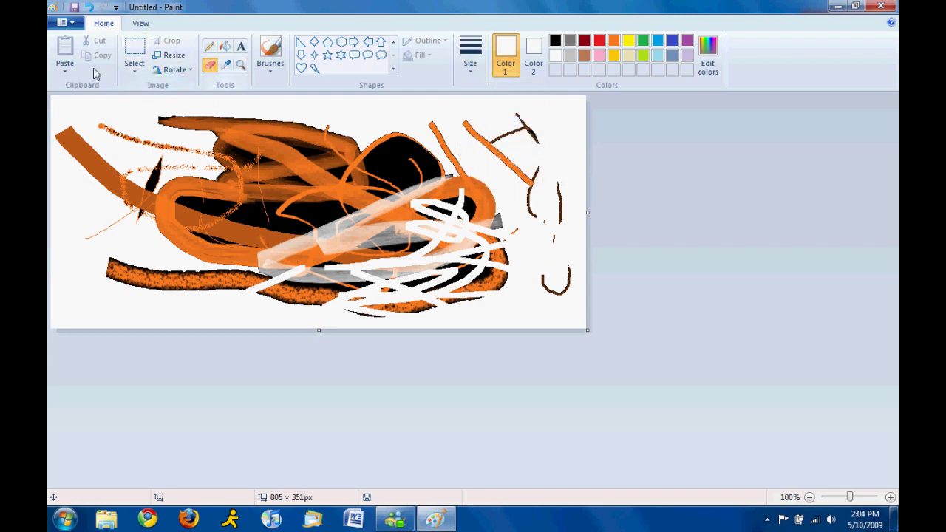
pyautogui.click(129, 71)
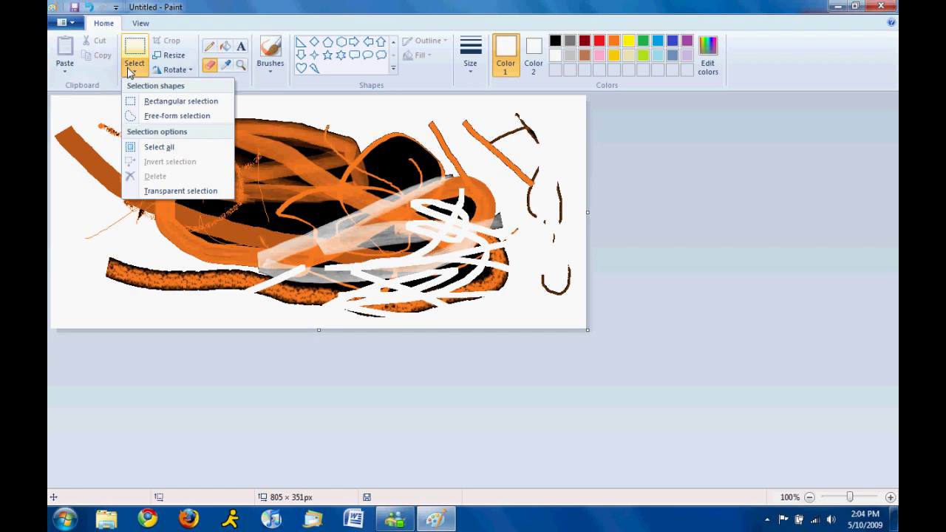
pyautogui.click(273, 93)
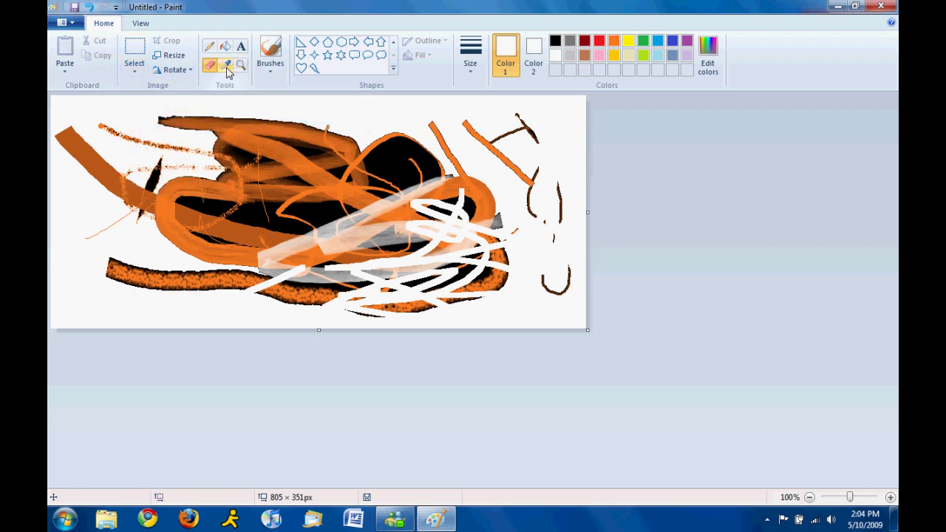
# Sample black from the drawing as Color 1, then magnify to 200% and back.
pyautogui.click(226, 67)
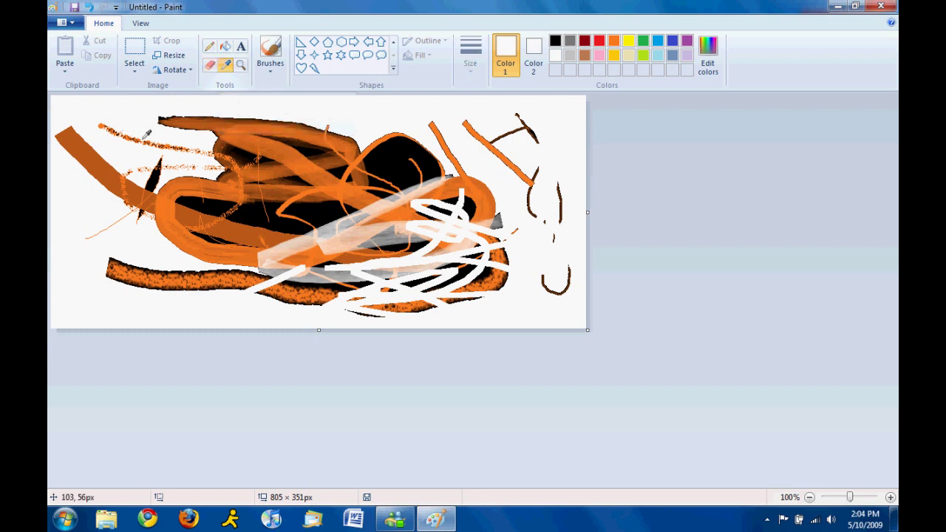
pyautogui.click(397, 152)
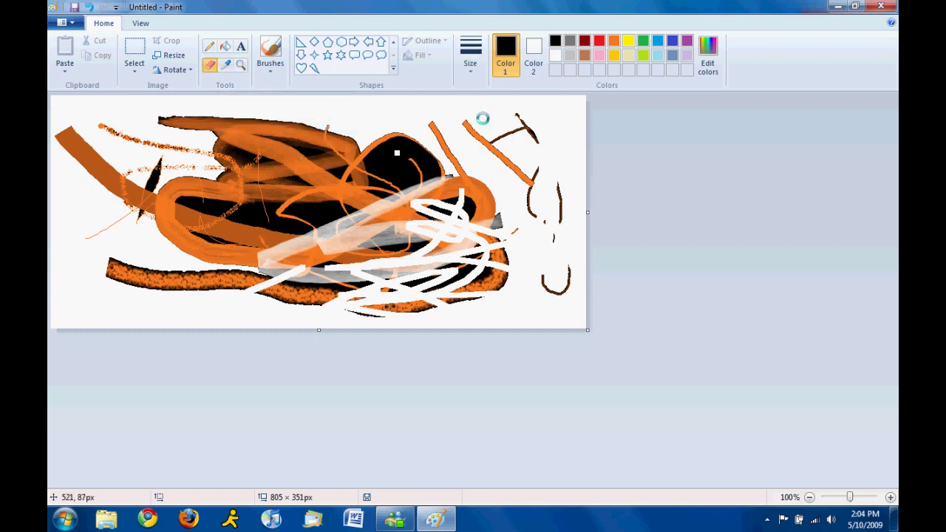
pyautogui.click(240, 67)
pyautogui.click(258, 158)
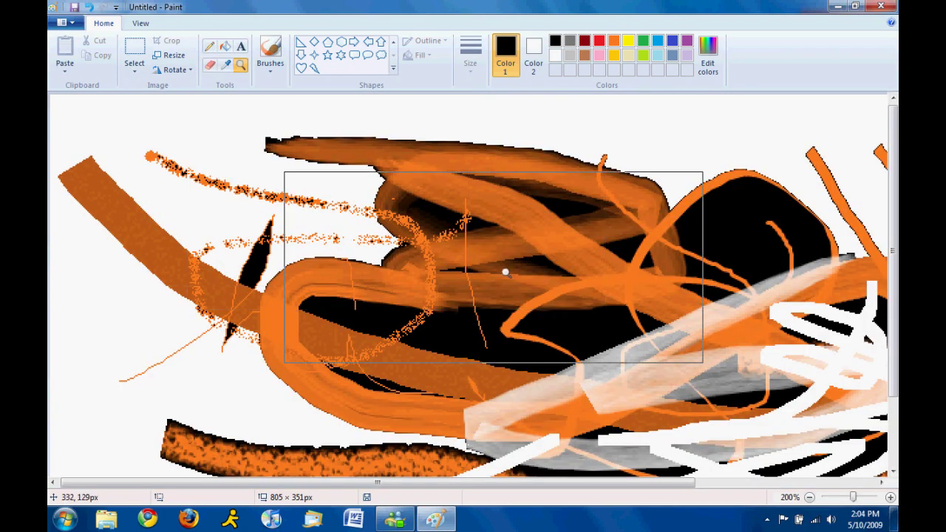
pyautogui.rightClick(516, 272)
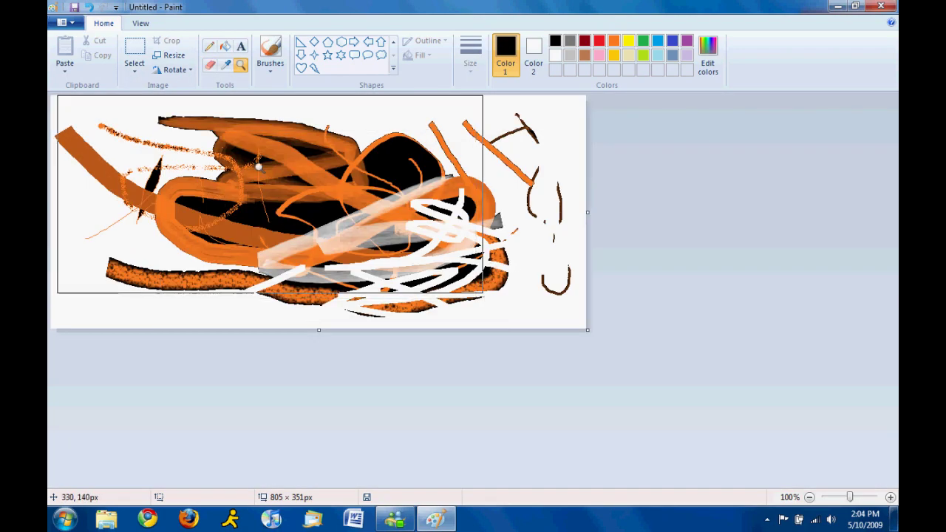
pyautogui.click(196, 164)
pyautogui.rightClick(317, 186)
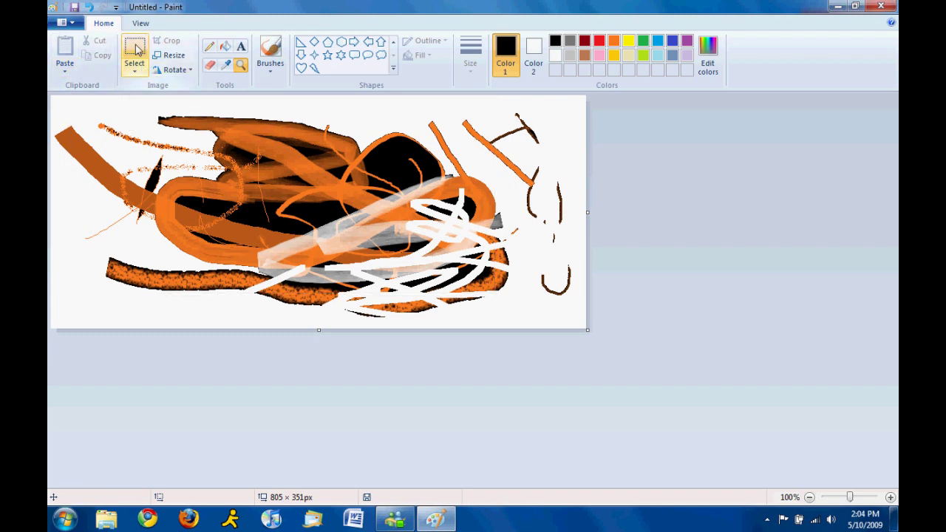
pyautogui.click(135, 50)
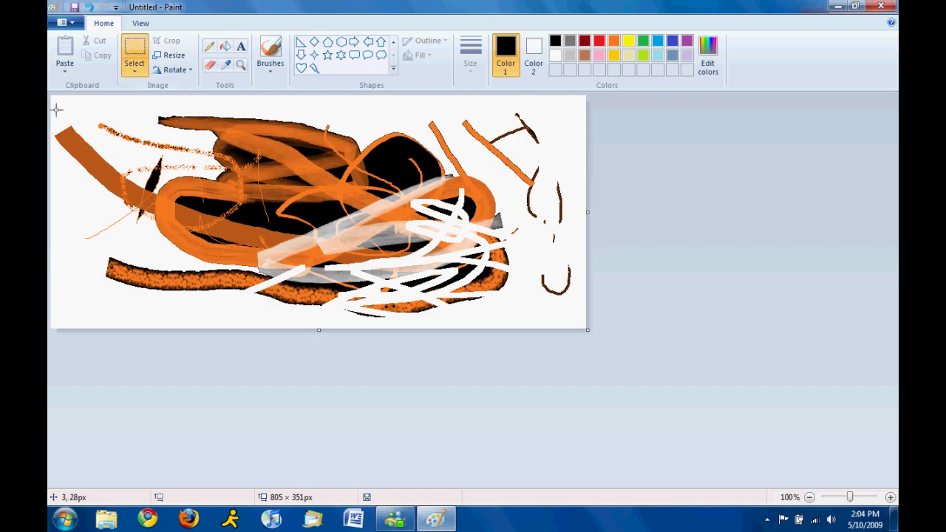
# Cut away nearly the whole drawing, then the leftover orange triangle at top-left.
pyautogui.moveTo(583, 336); pyautogui.dragTo(592, 337)
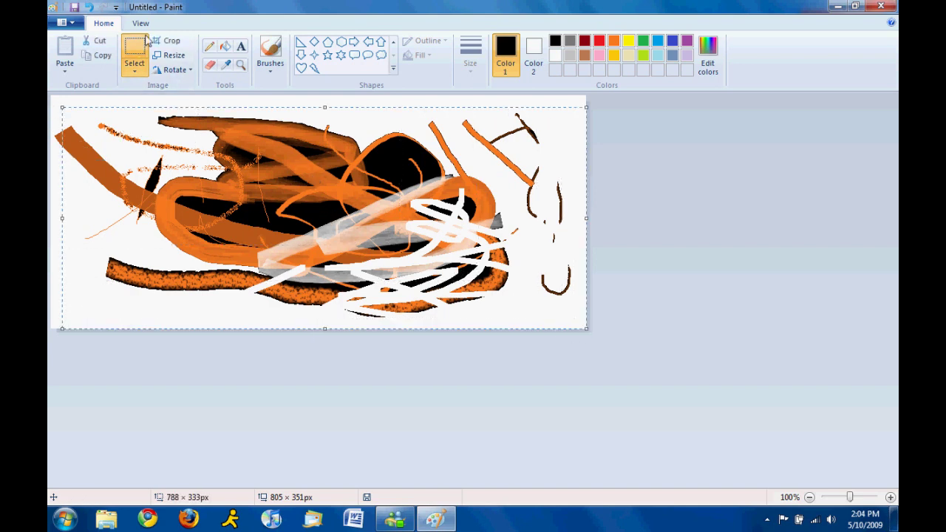
pyautogui.click(101, 43)
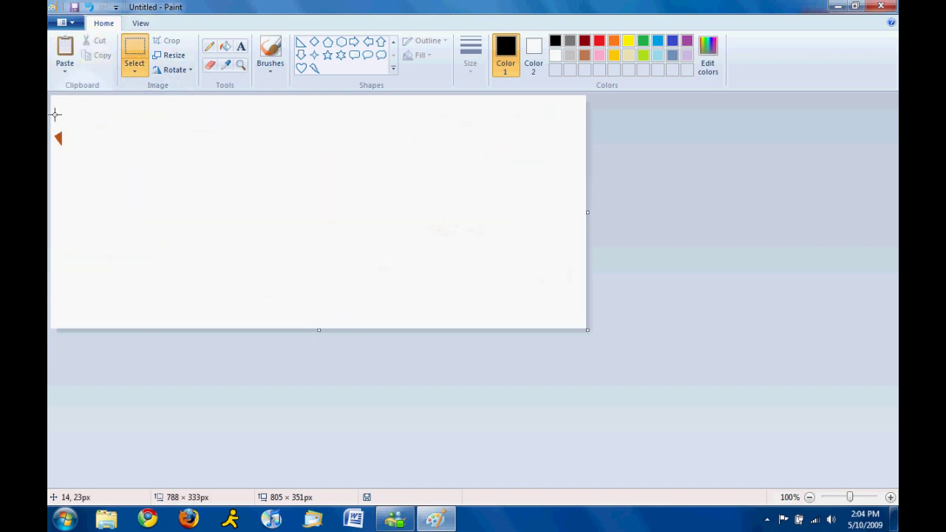
pyautogui.moveTo(53, 115); pyautogui.dragTo(91, 198)
pyautogui.click(102, 52)
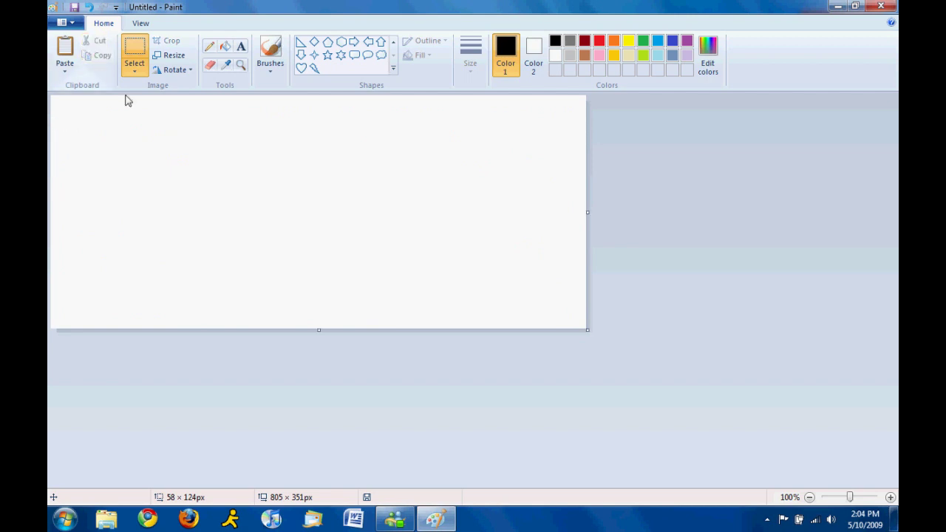
# Paste the triangle back and cut it again, leaving the canvas blank.
pyautogui.click(65, 70)
pyautogui.click(84, 93)
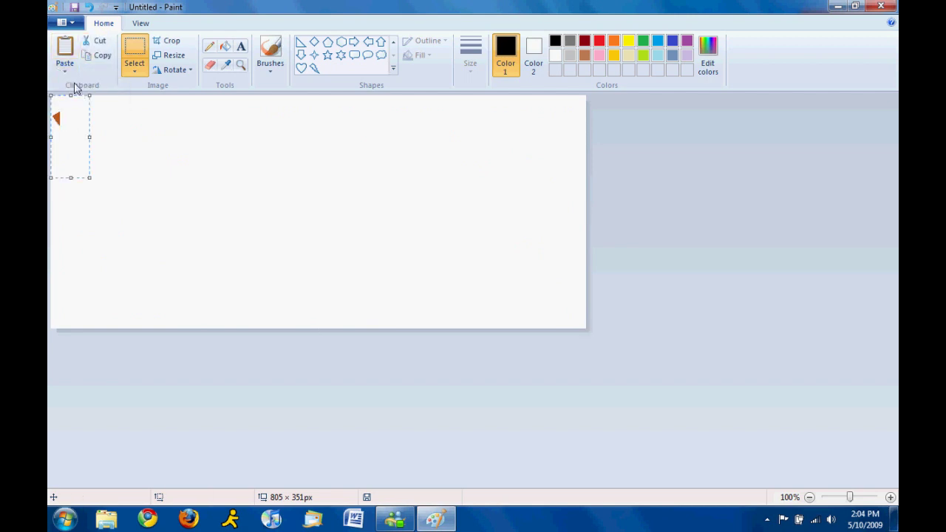
pyautogui.click(96, 42)
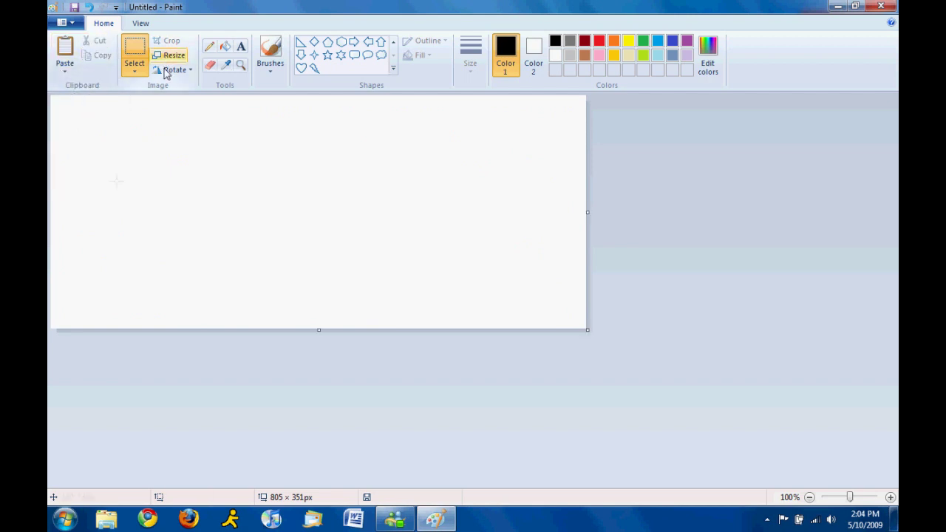
pyautogui.moveTo(97, 145); pyautogui.dragTo(428, 265)
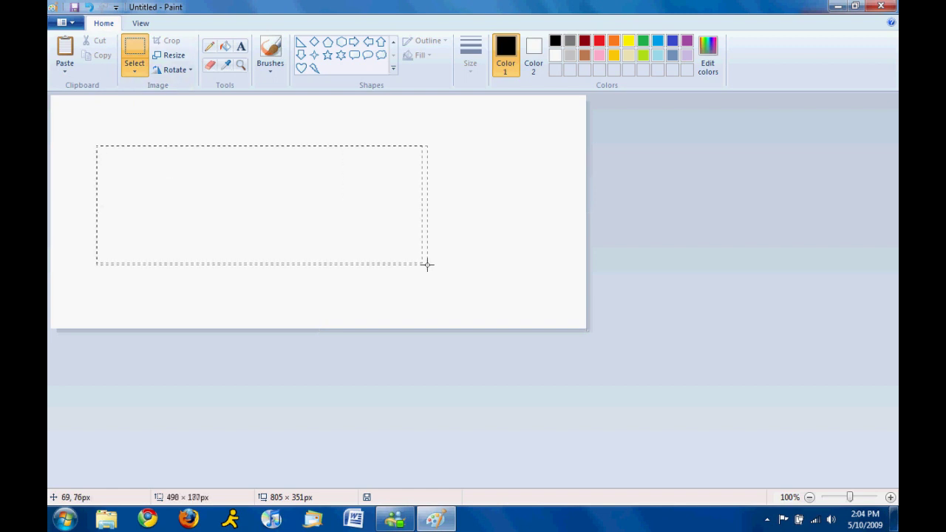
pyautogui.click(269, 63)
# Paint a thick black squiggle with the last brush style and select around it.
pyautogui.click(270, 146)
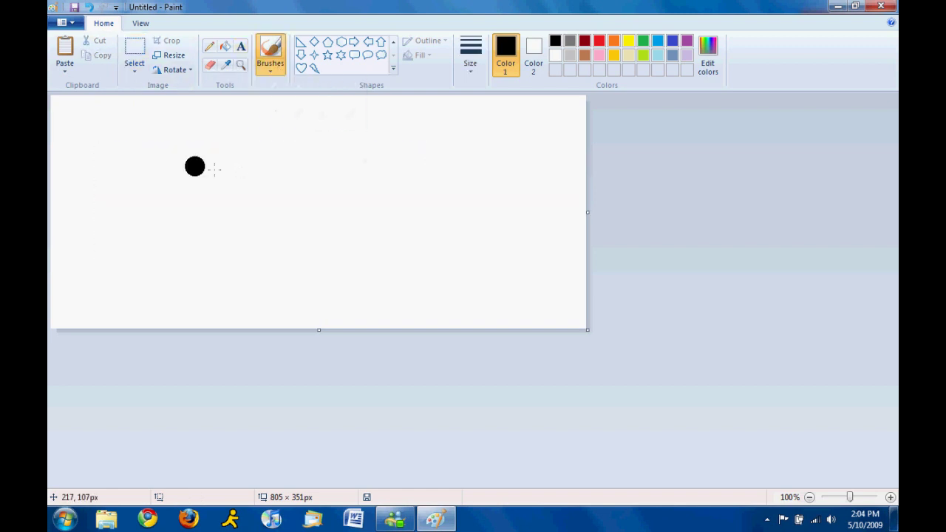
pyautogui.moveTo(193, 168)
pyautogui.mouseDown()
pyautogui.moveTo(286, 153)
pyautogui.moveTo(270, 272)
pyautogui.moveTo(249, 269)
pyautogui.mouseUp()
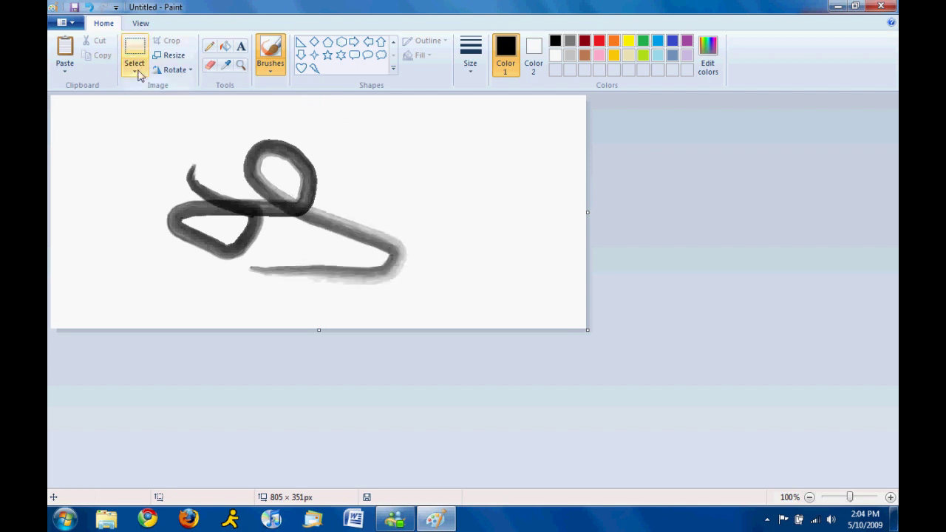
pyautogui.click(136, 72)
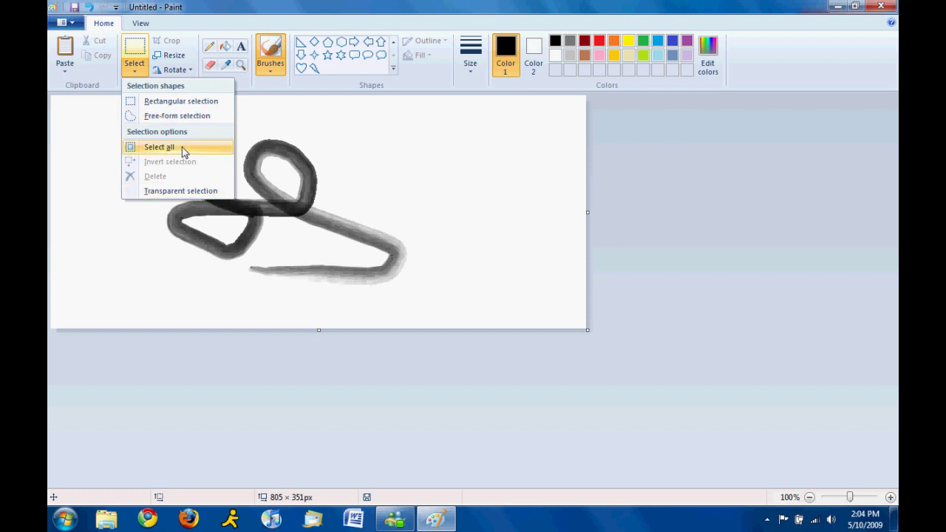
pyautogui.click(179, 102)
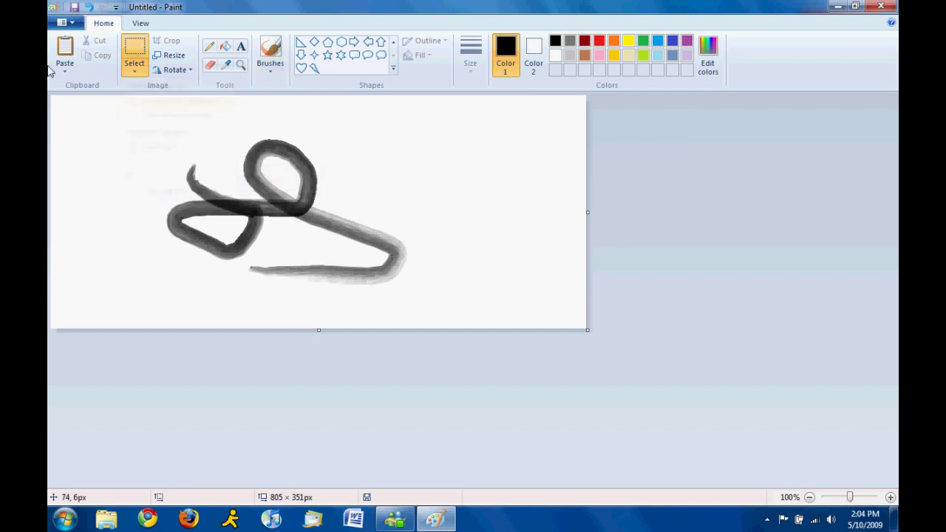
pyautogui.moveTo(129, 110); pyautogui.dragTo(476, 317)
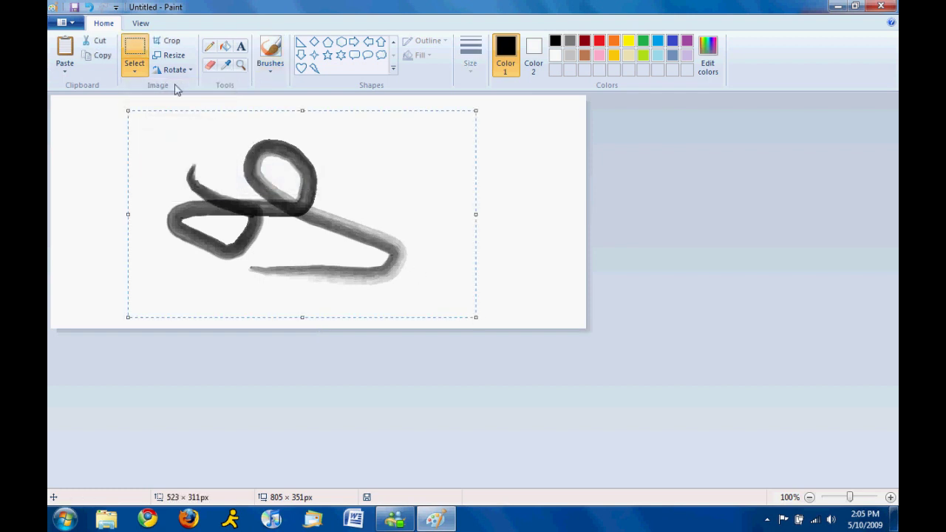
# Invert and resize the selection, then Select all and Invert, leaving nothing selected.
pyautogui.click(130, 71)
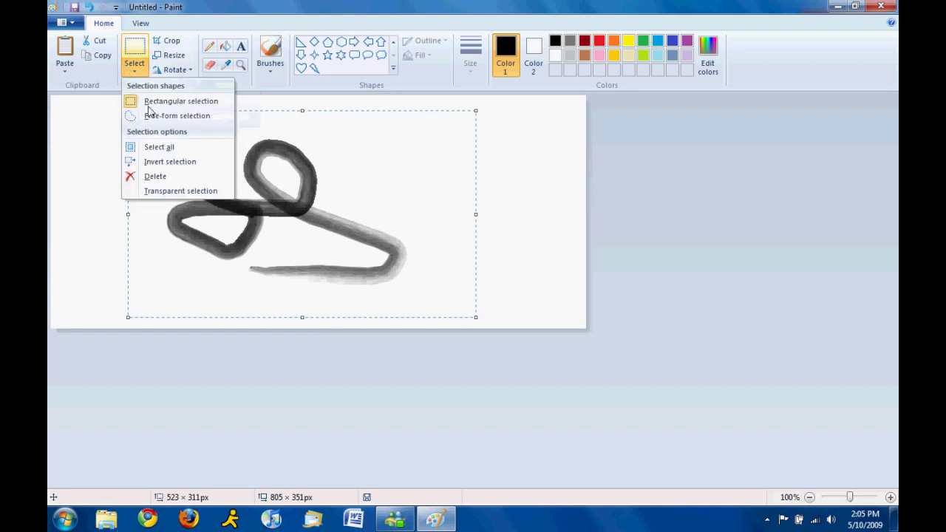
pyautogui.click(161, 162)
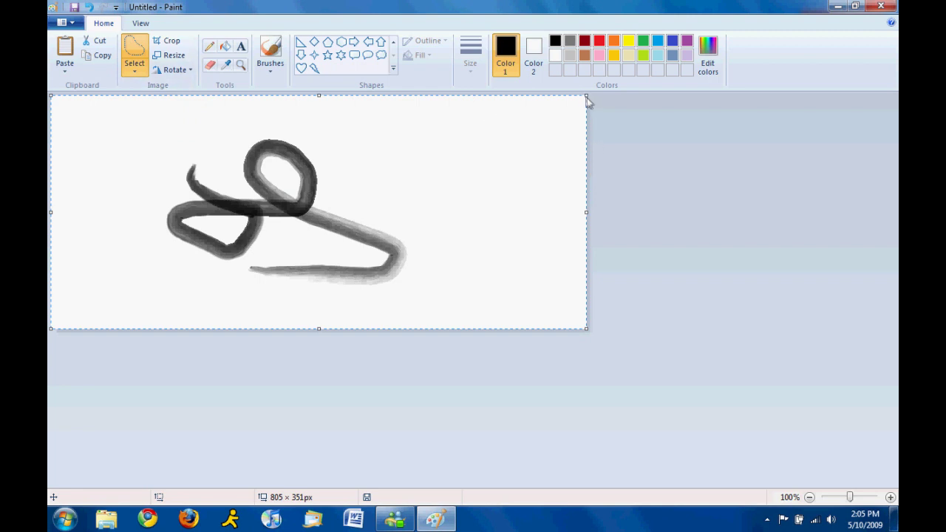
pyautogui.moveTo(587, 95); pyautogui.dragTo(497, 127)
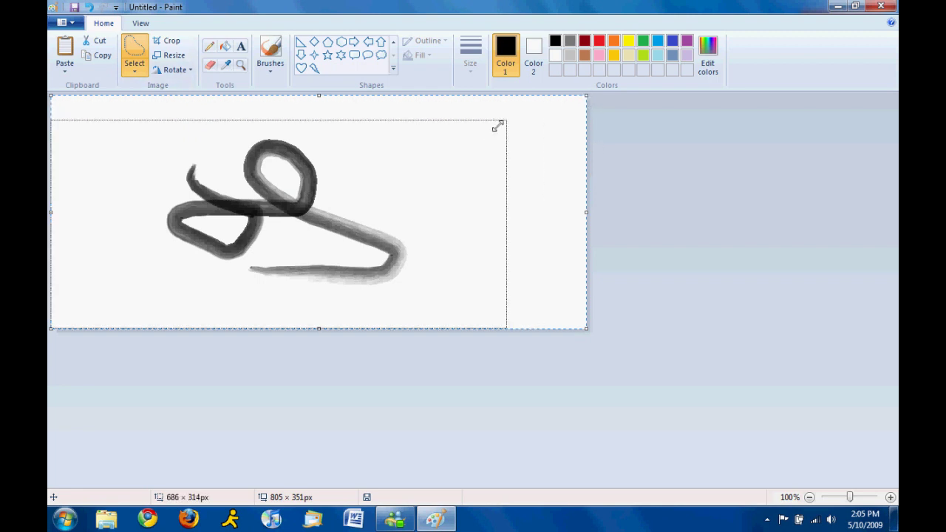
pyautogui.click(137, 68)
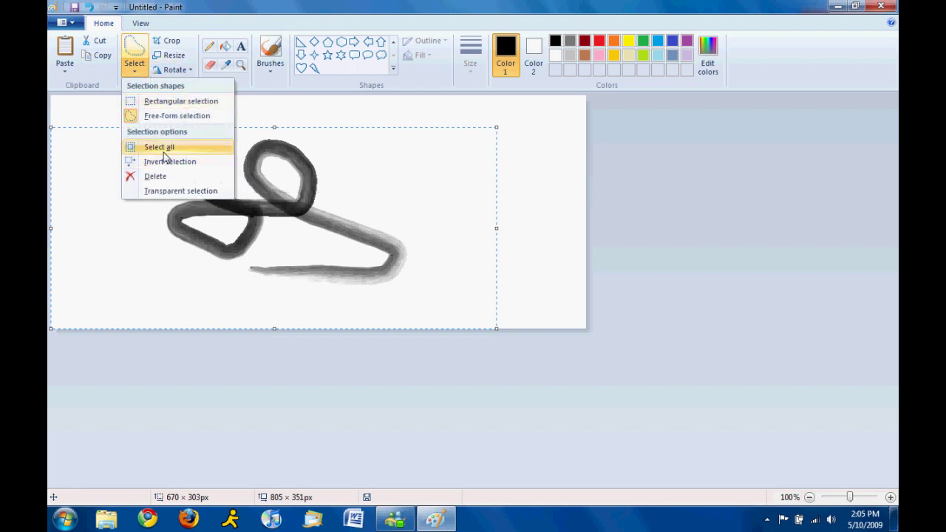
pyautogui.click(164, 148)
pyautogui.click(133, 66)
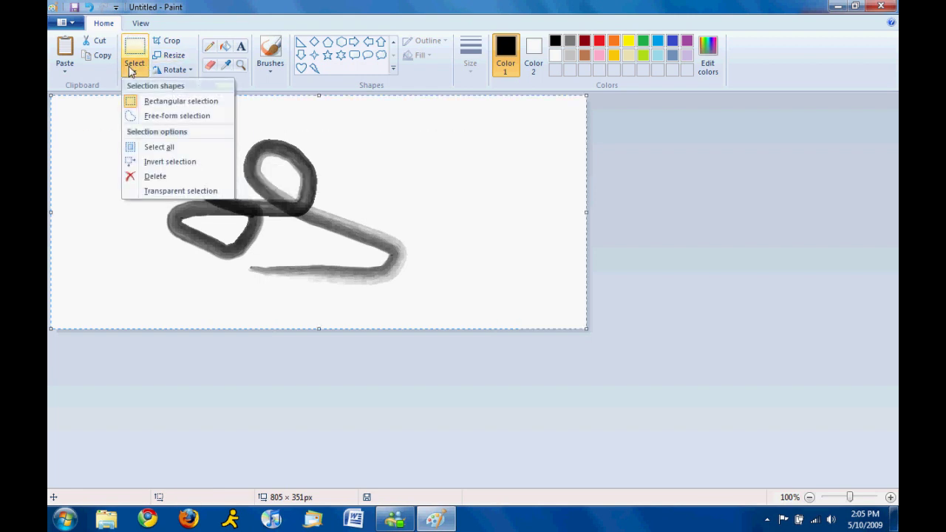
pyautogui.click(167, 162)
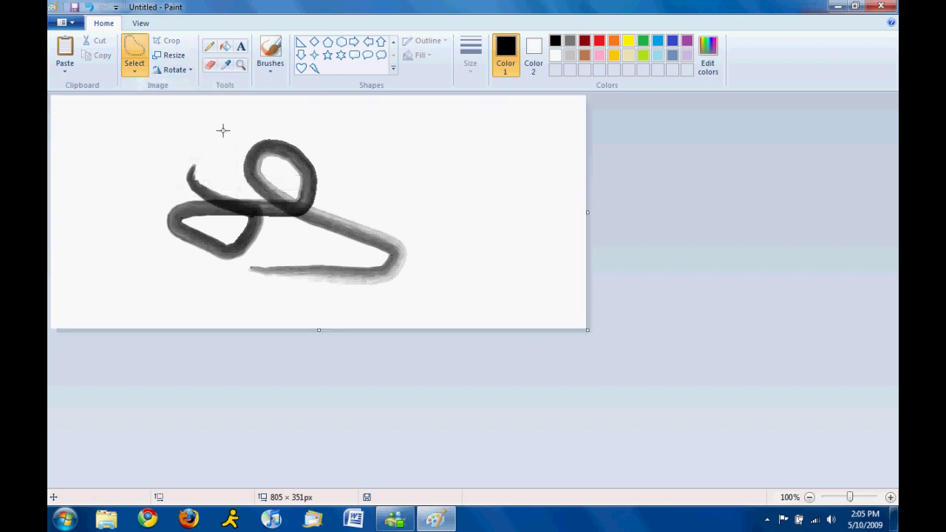
pyautogui.click(134, 67)
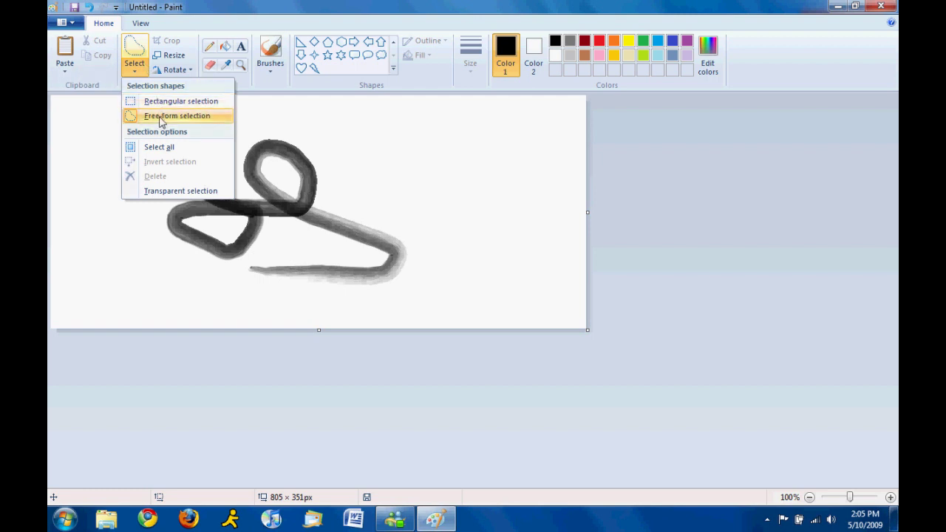
# Move the free-form-selected squiggle up-right, crop, and shrink the canvas to 272 × 191.
pyautogui.click(326, 122)
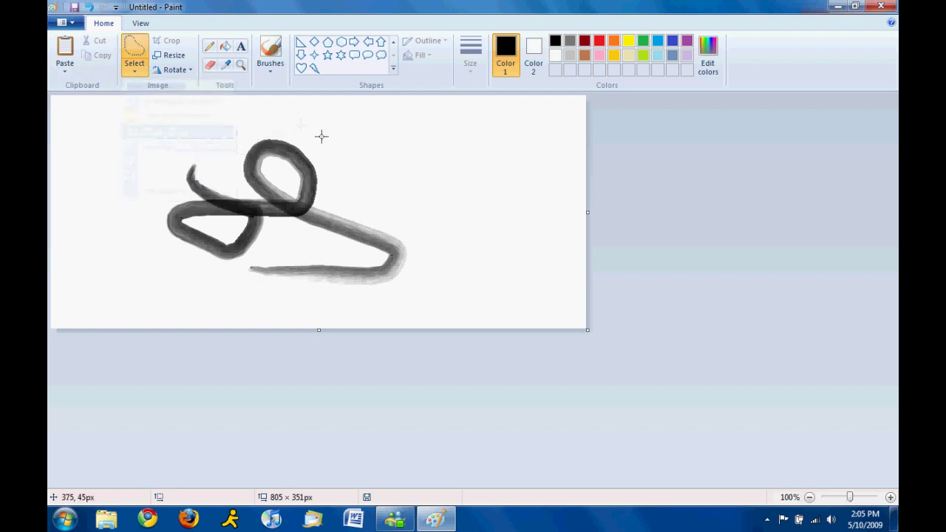
pyautogui.moveTo(356, 195); pyautogui.dragTo(328, 162)
pyautogui.moveTo(271, 133); pyautogui.dragTo(249, 155)
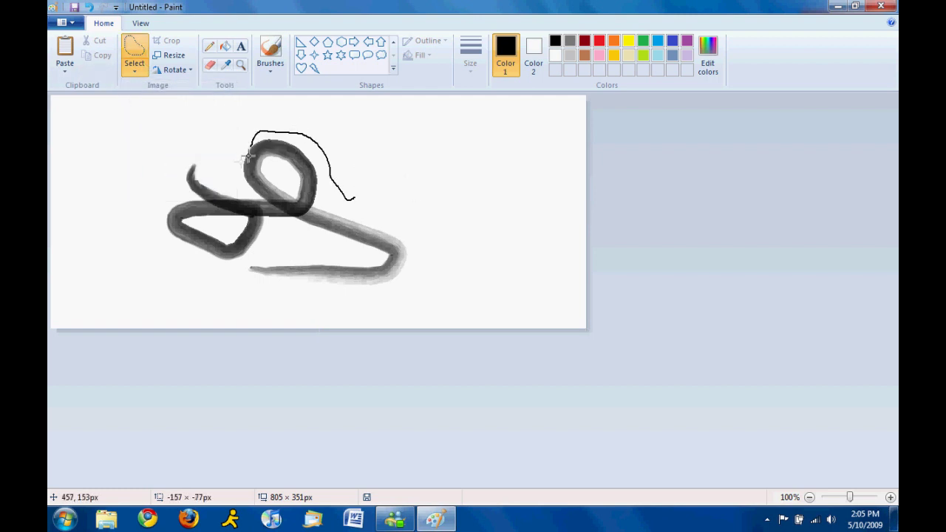
pyautogui.moveTo(193, 145)
pyautogui.mouseDown()
pyautogui.moveTo(153, 198)
pyautogui.moveTo(222, 279)
pyautogui.moveTo(420, 298)
pyautogui.moveTo(409, 220)
pyautogui.moveTo(332, 189)
pyautogui.mouseUp()
pyautogui.moveTo(402, 231)
pyautogui.mouseDown()
pyautogui.moveTo(306, 222)
pyautogui.moveTo(458, 218)
pyautogui.moveTo(344, 224)
pyautogui.moveTo(344, 172)
pyautogui.moveTo(392, 196)
pyautogui.mouseUp()
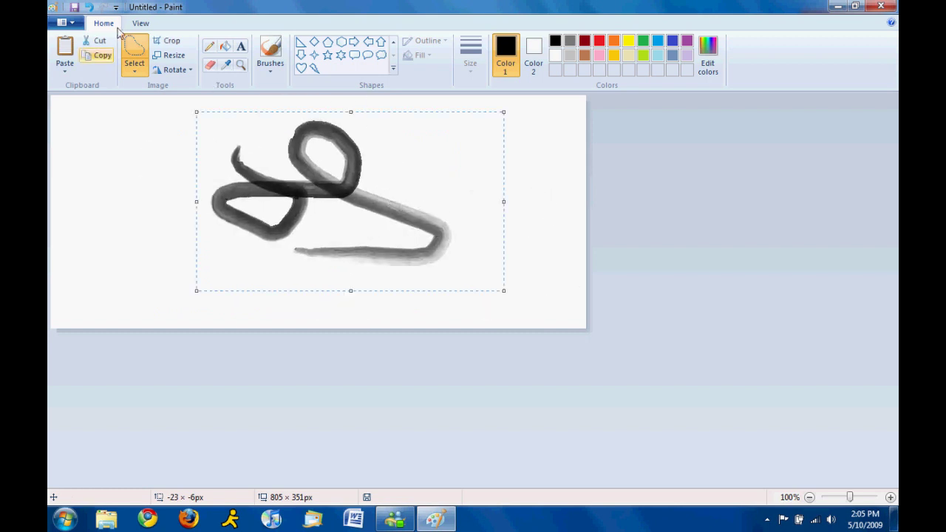
pyautogui.click(166, 42)
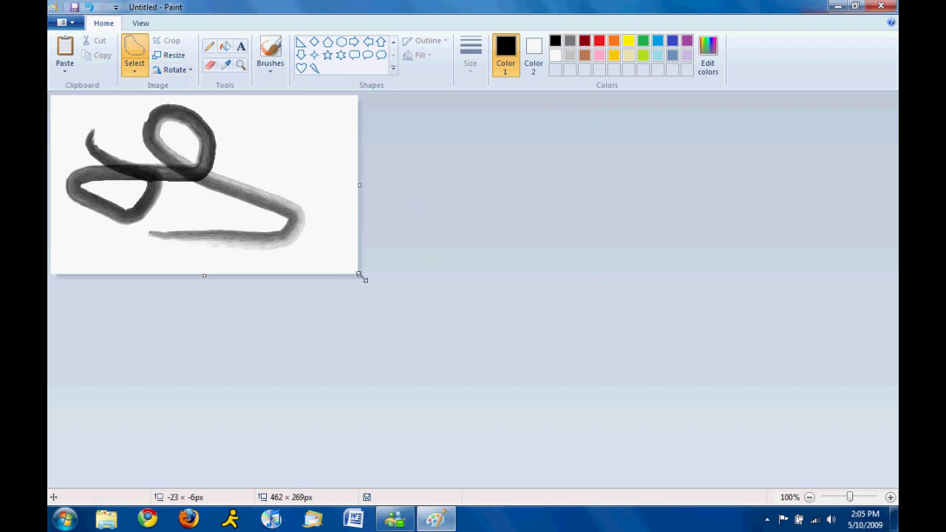
pyautogui.moveTo(50, 96); pyautogui.dragTo(229, 221)
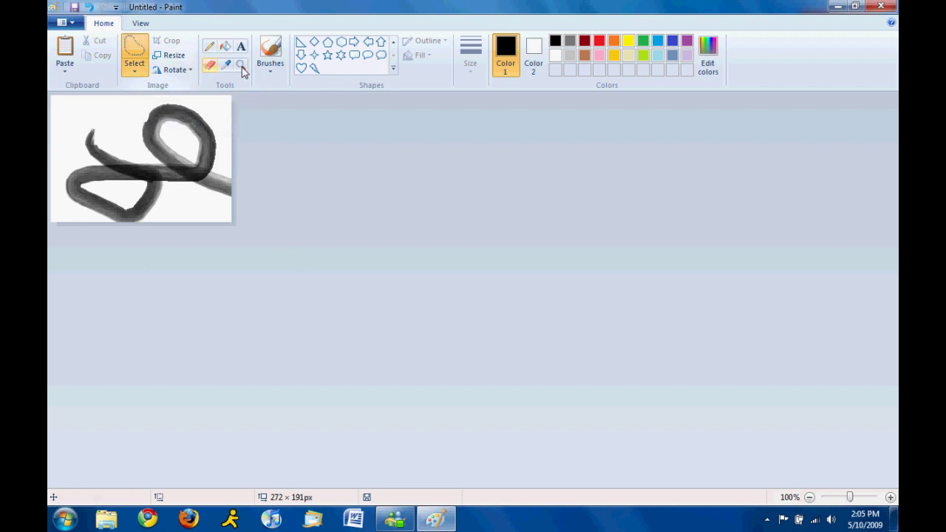
# Draw a thin black calligraphy stroke at upper left, then open and close Resize.
pyautogui.click(271, 70)
pyautogui.click(296, 92)
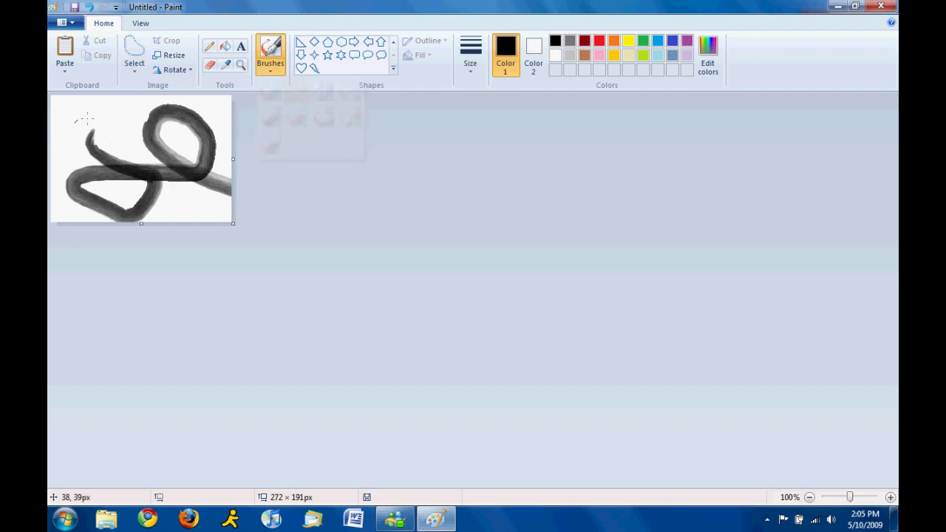
pyautogui.moveTo(88, 118); pyautogui.dragTo(124, 154)
pyautogui.click(170, 56)
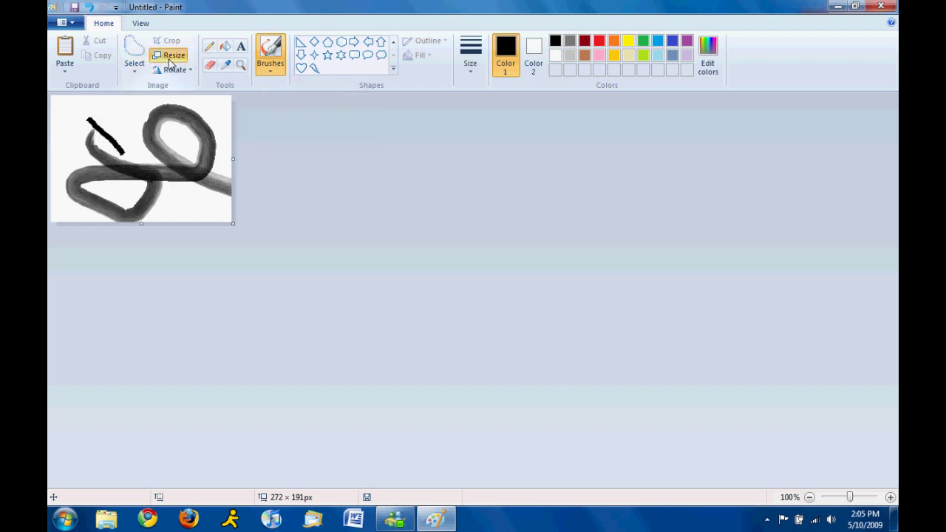
pyautogui.click(240, 64)
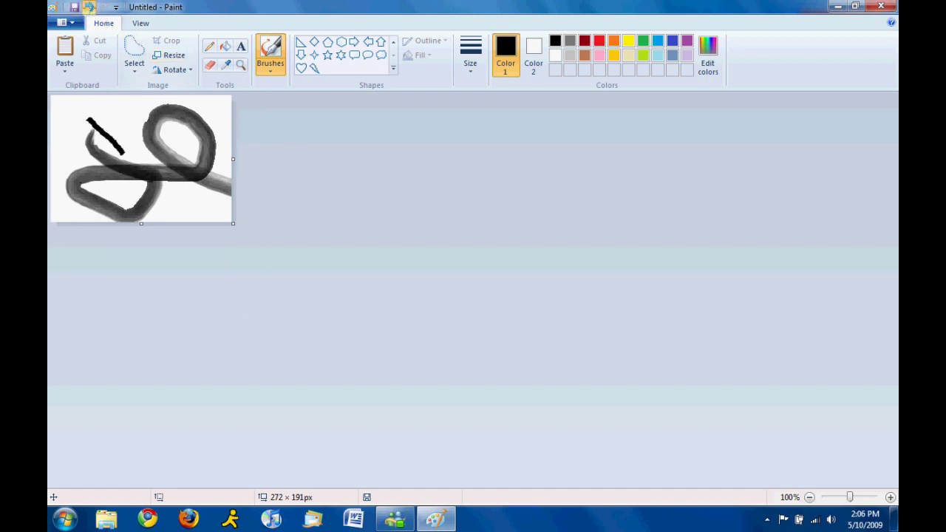
# Undo the stroke and crops to restore the full 805 × 351 canvas.
pyautogui.click(88, 7)
pyautogui.click(88, 6)
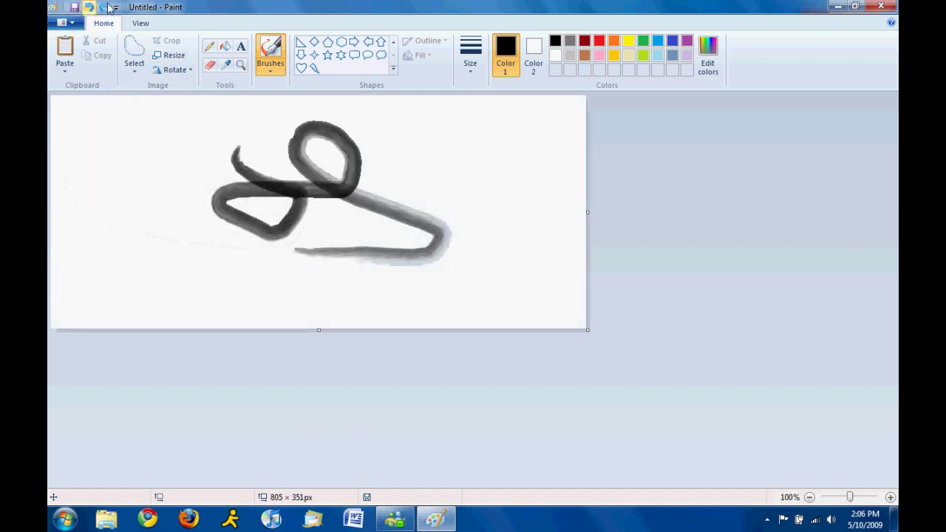
pyautogui.click(105, 8)
pyautogui.click(88, 7)
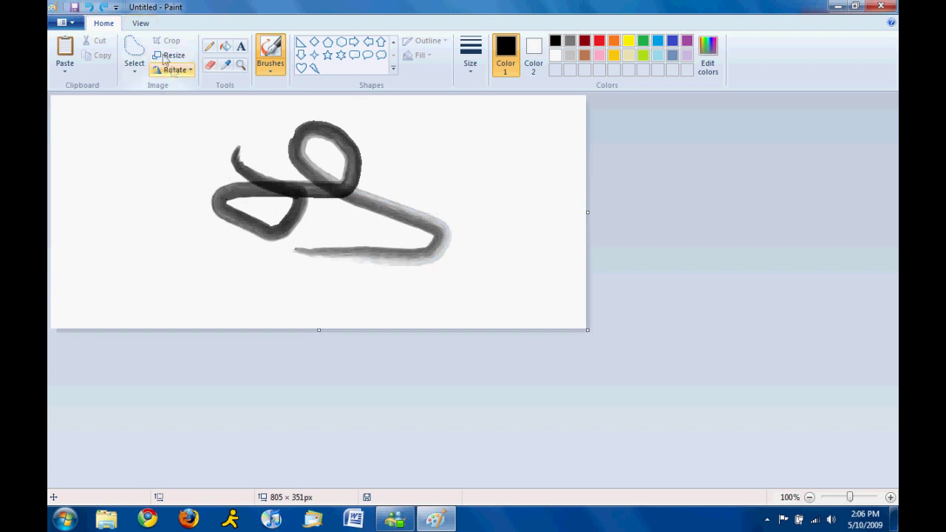
# Free-form select the whole squiggle, then open and cancel the Resize dialog.
pyautogui.click(133, 66)
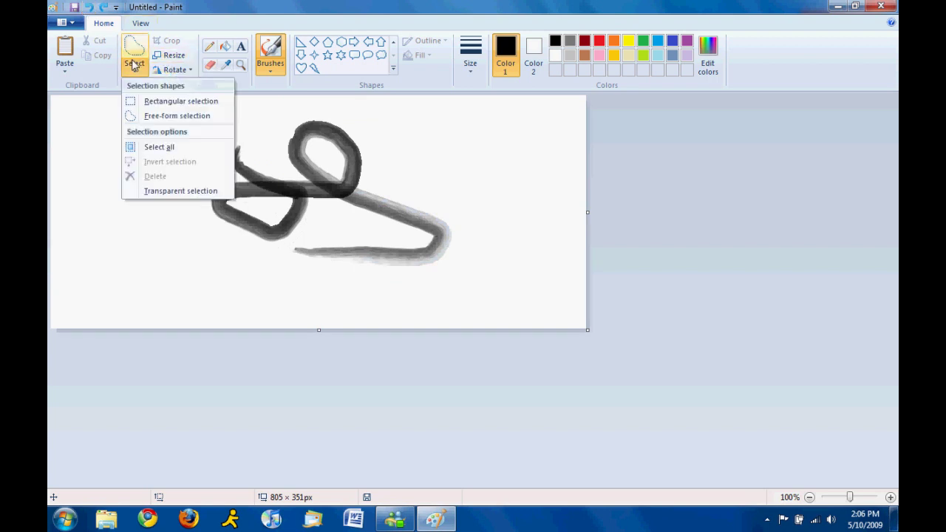
pyautogui.click(159, 116)
pyautogui.moveTo(233, 124)
pyautogui.mouseDown()
pyautogui.moveTo(439, 258)
pyautogui.moveTo(362, 135)
pyautogui.moveTo(222, 127)
pyautogui.mouseUp()
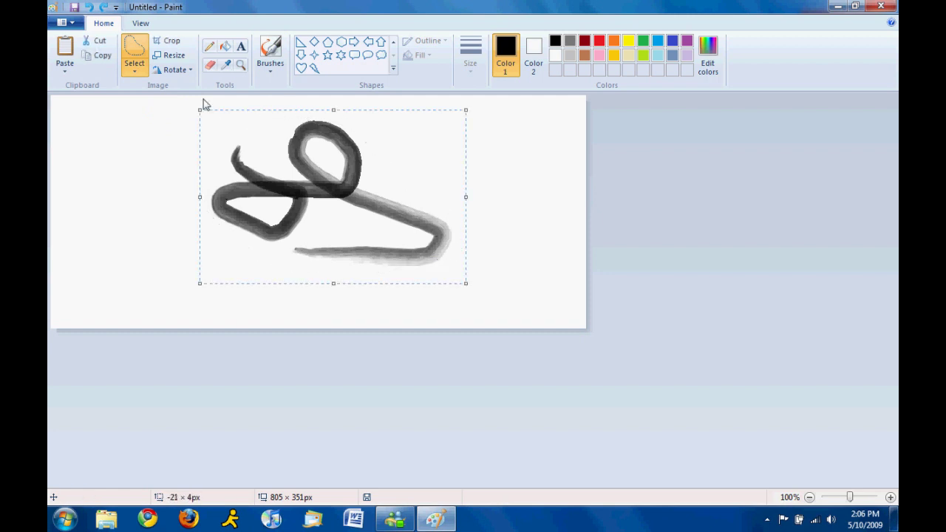
pyautogui.click(169, 55)
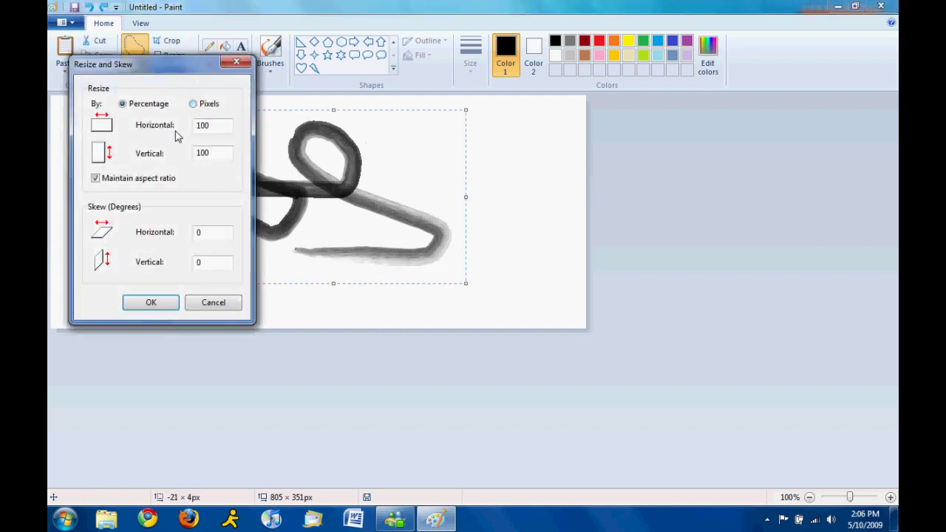
pyautogui.moveTo(147, 72)
pyautogui.mouseDown()
pyautogui.moveTo(403, 111)
pyautogui.moveTo(146, 49)
pyautogui.mouseUp()
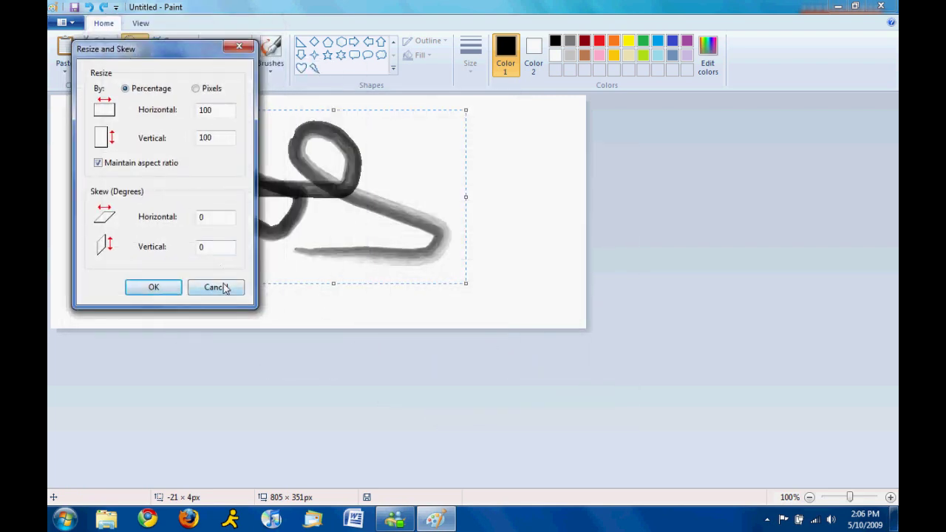
pyautogui.click(224, 287)
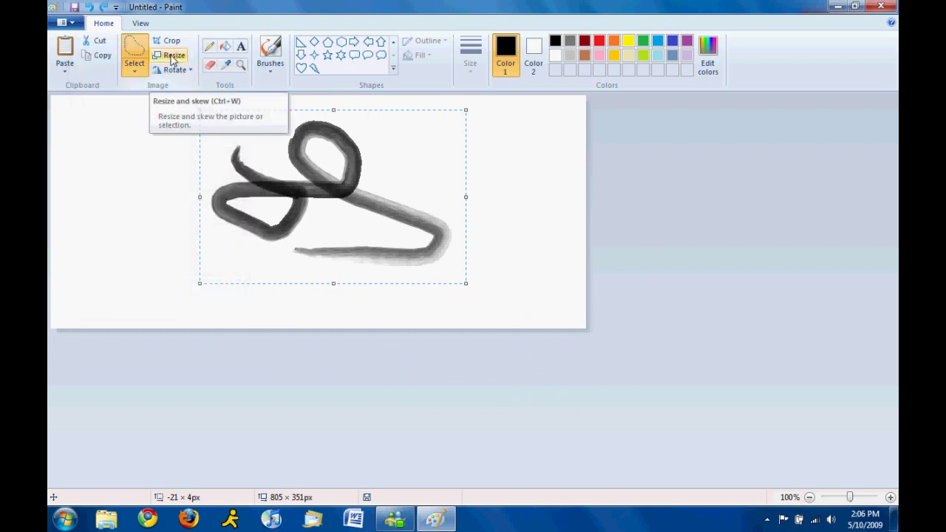
# Rotate the squiggle right 90°, then 180°, so it stands upright like '9b'.
pyautogui.click(175, 70)
pyautogui.click(191, 87)
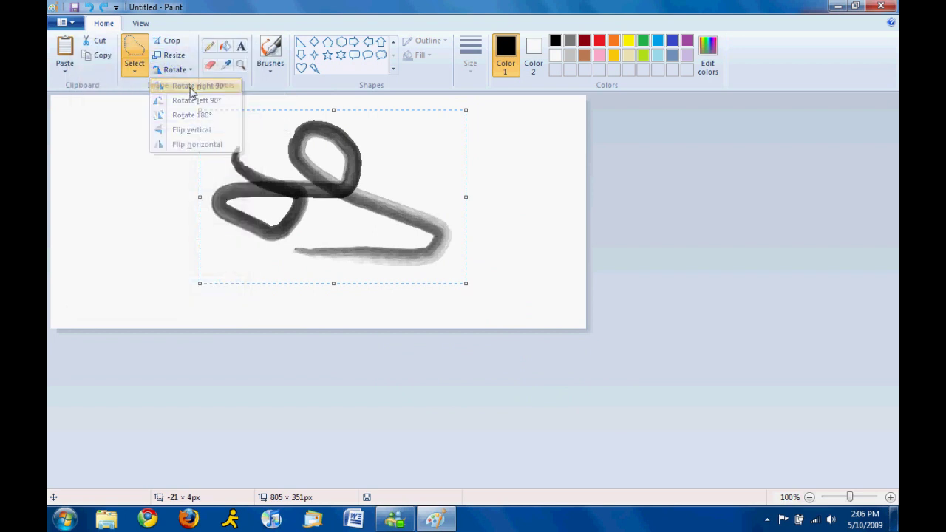
pyautogui.click(183, 70)
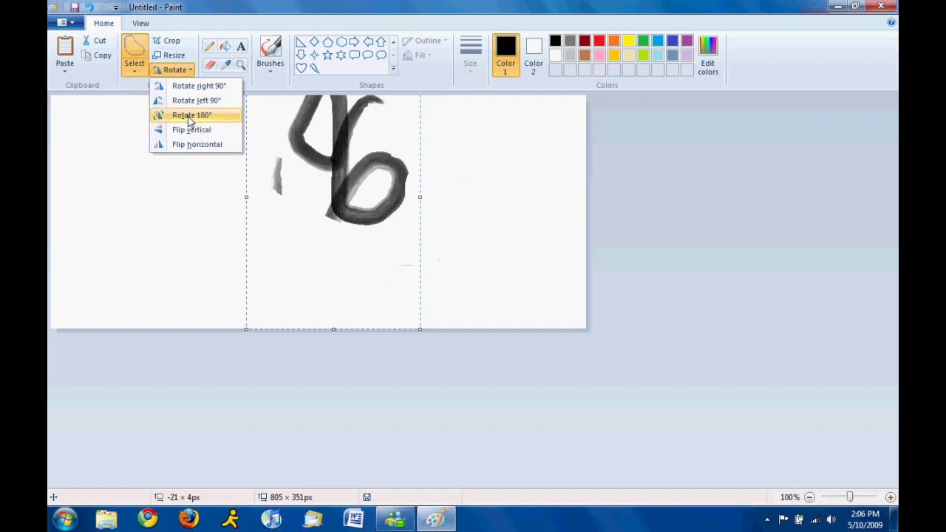
pyautogui.click(189, 116)
pyautogui.click(174, 55)
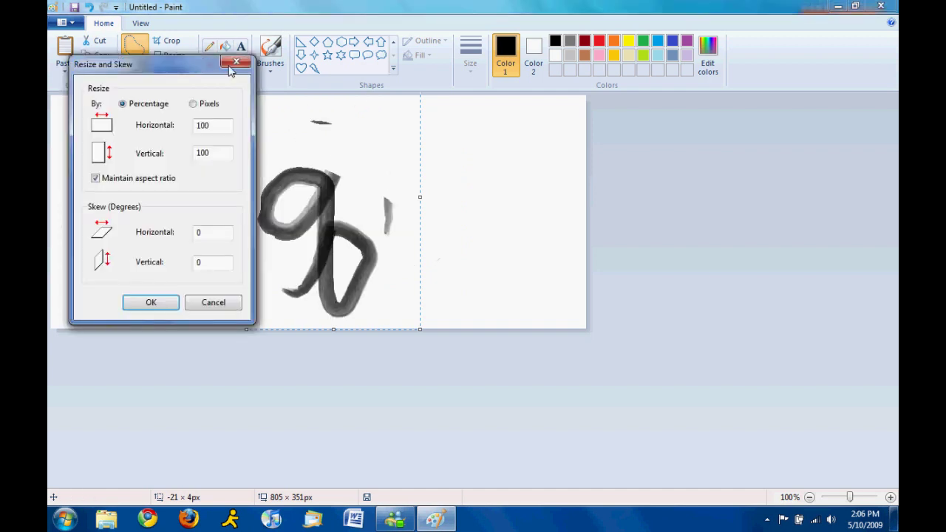
pyautogui.click(239, 66)
# Type 'ssp' in a text box across the canvas top and commit it.
pyautogui.click(242, 48)
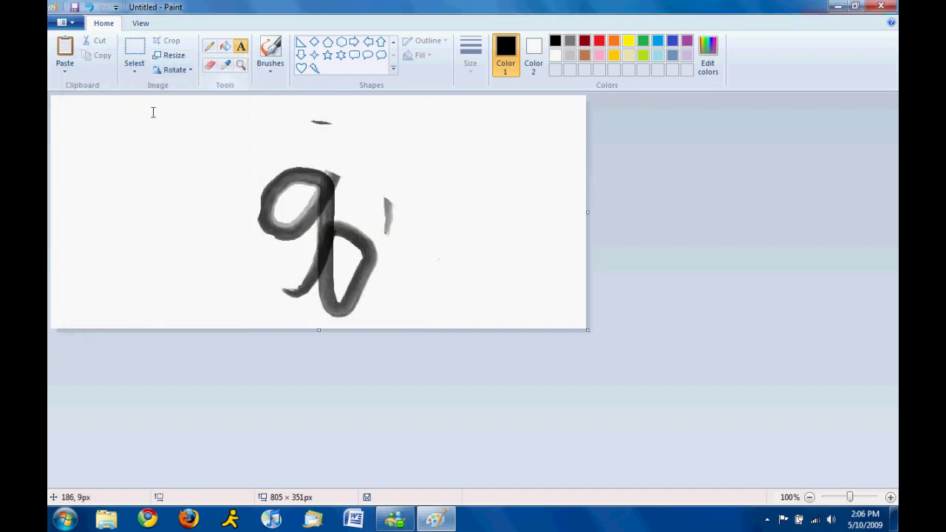
pyautogui.moveTo(80, 121); pyautogui.dragTo(203, 199)
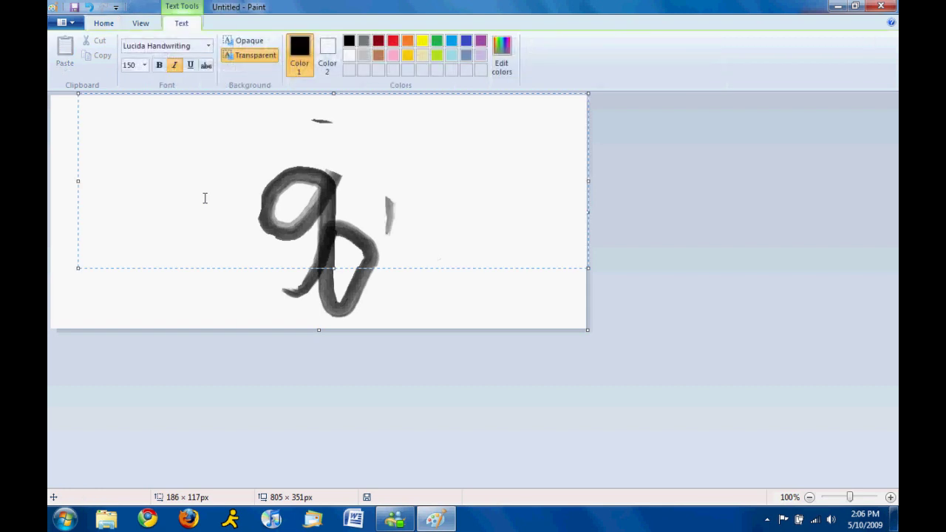
pyautogui.write('fss')
pyautogui.press('BackSpace')
pyautogui.write('p')
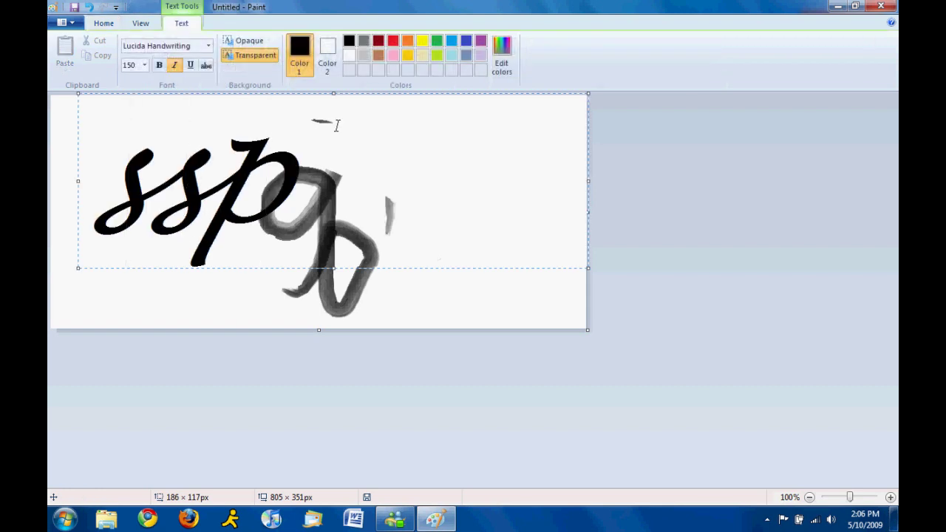
pyautogui.click(404, 298)
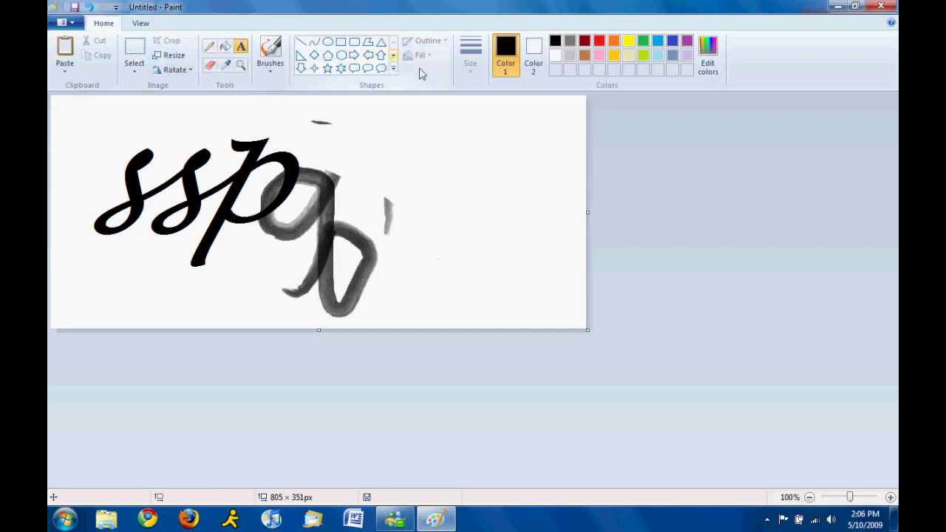
# Pick lavender as the drawing colour and start a text box at the upper right.
pyautogui.click(688, 56)
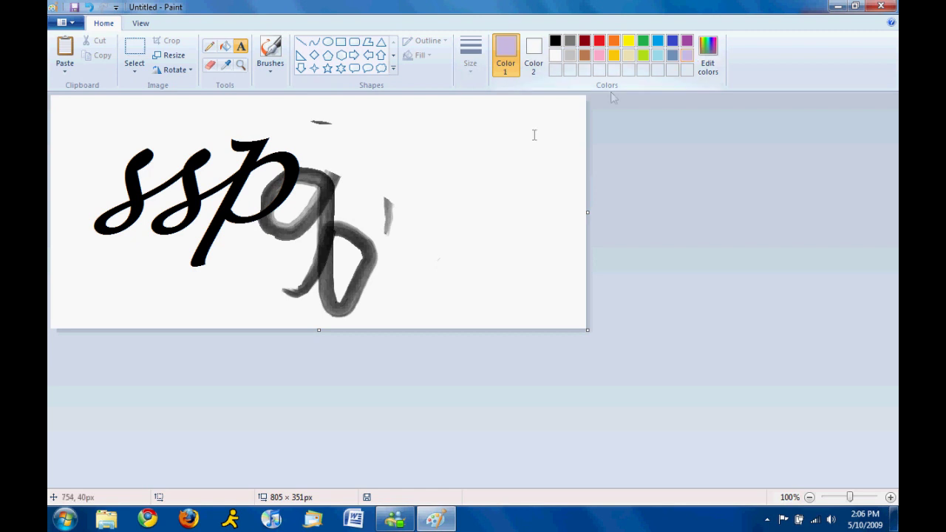
pyautogui.moveTo(511, 154); pyautogui.dragTo(508, 92)
pyautogui.click(140, 23)
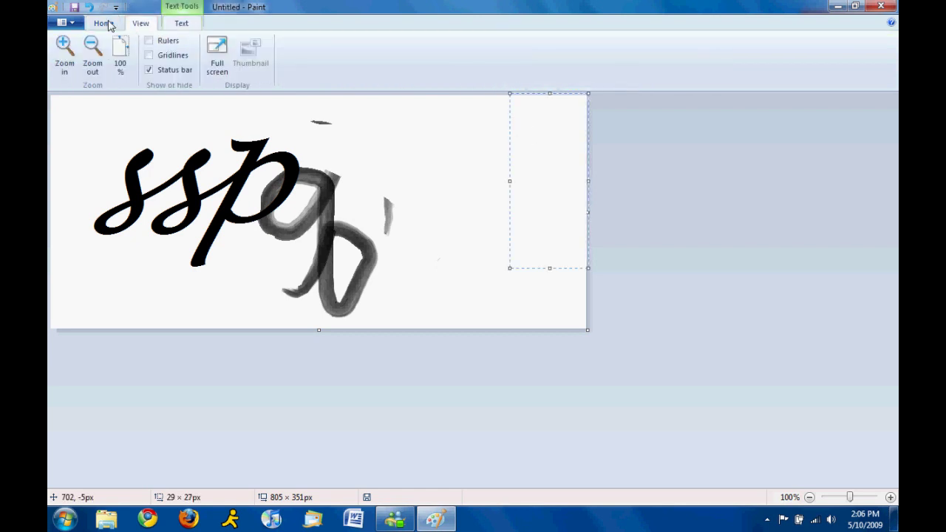
pyautogui.click(104, 23)
pyautogui.click(180, 24)
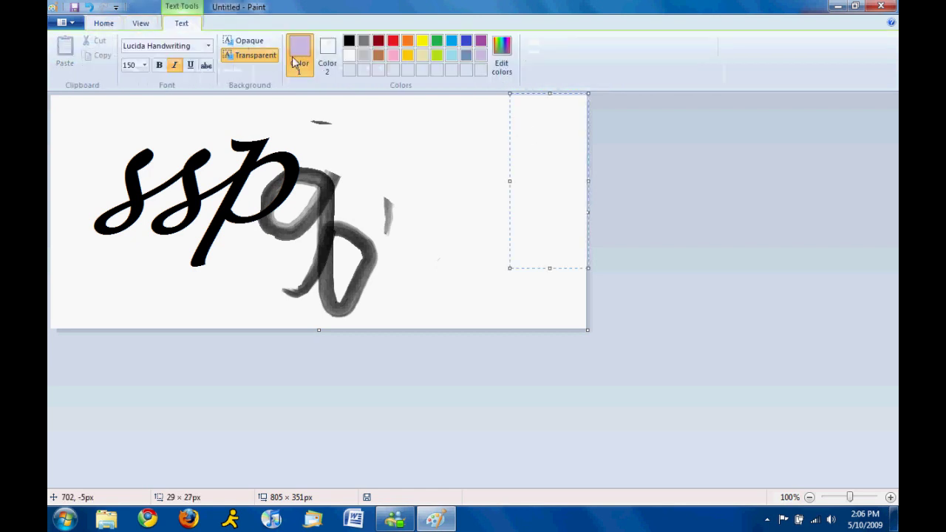
pyautogui.click(105, 23)
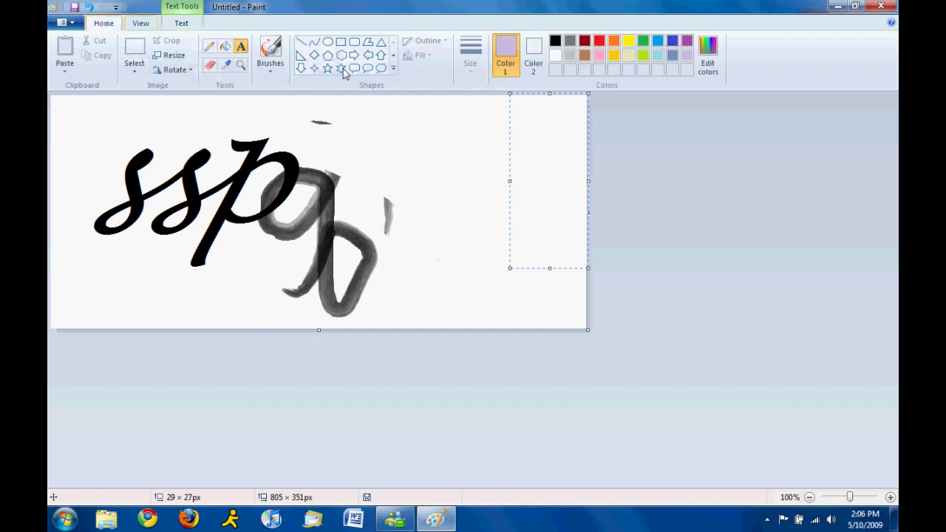
# Paint a thin lavender brush curve right of the 'ssp' letters.
pyautogui.click(209, 46)
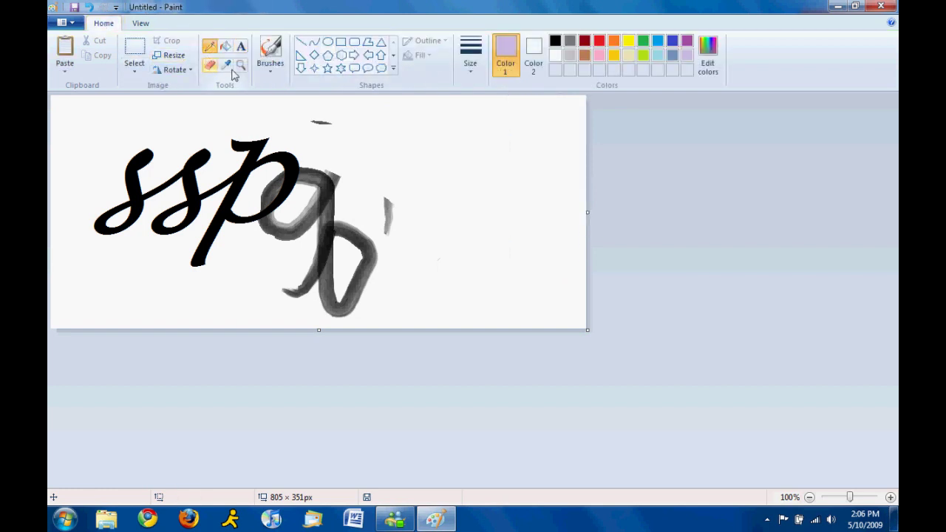
pyautogui.click(272, 64)
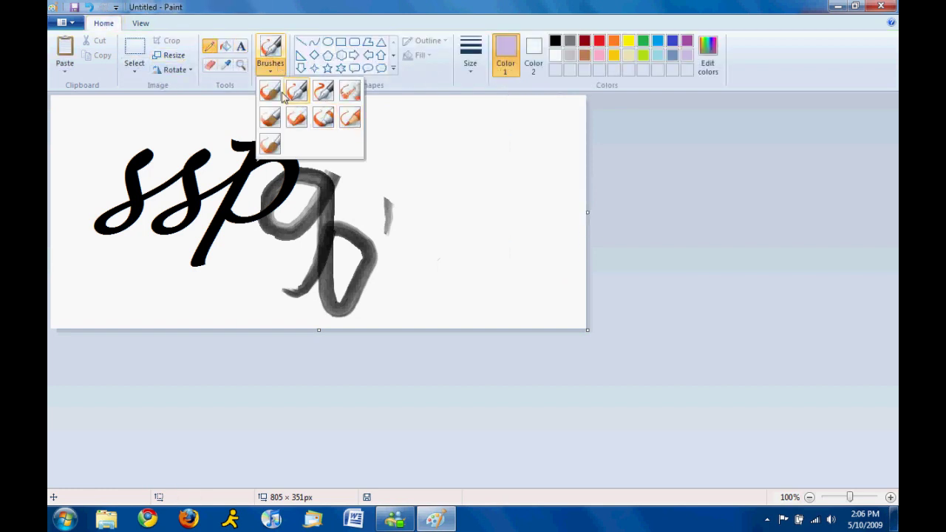
pyautogui.click(270, 117)
pyautogui.moveTo(441, 132); pyautogui.dragTo(467, 224)
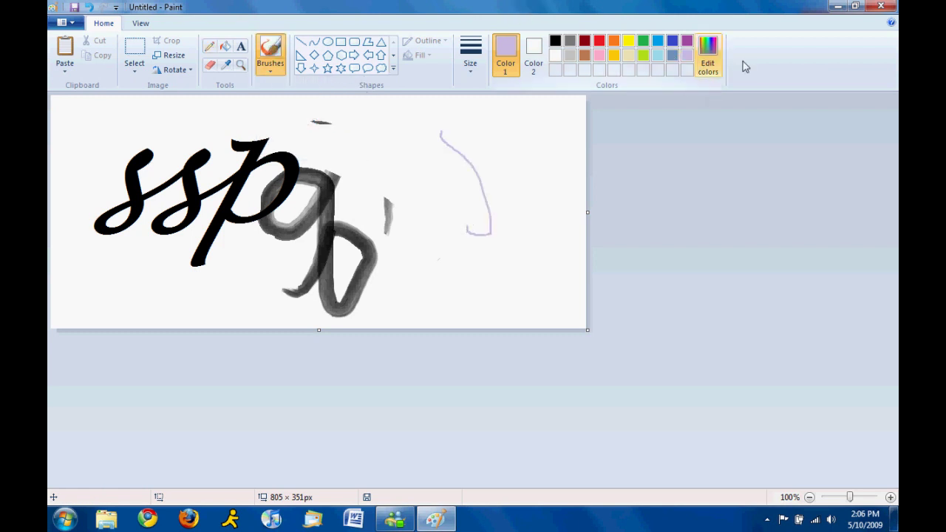
# Mix a custom light green in Edit colors as the drawing colour.
pyautogui.click(708, 63)
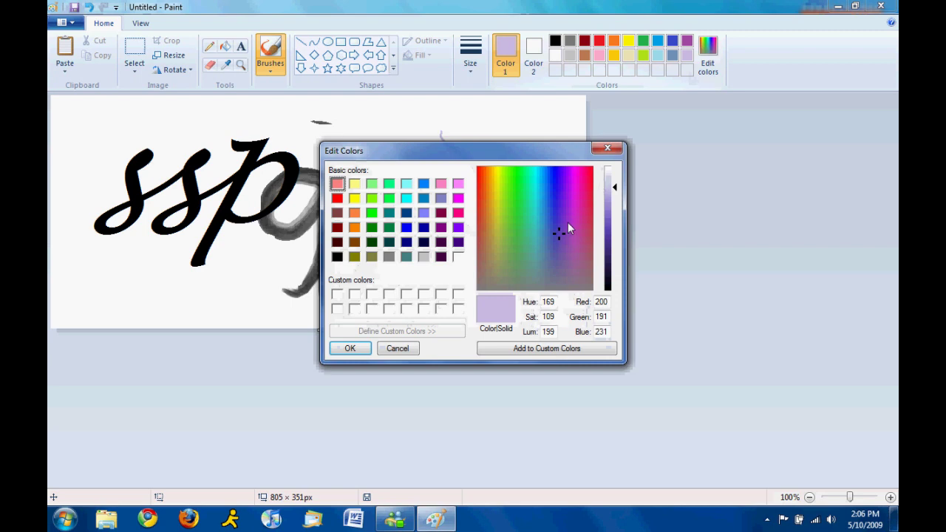
pyautogui.click(526, 208)
pyautogui.moveTo(541, 287)
pyautogui.mouseDown()
pyautogui.moveTo(554, 236)
pyautogui.moveTo(533, 210)
pyautogui.moveTo(525, 252)
pyautogui.moveTo(529, 186)
pyautogui.mouseUp()
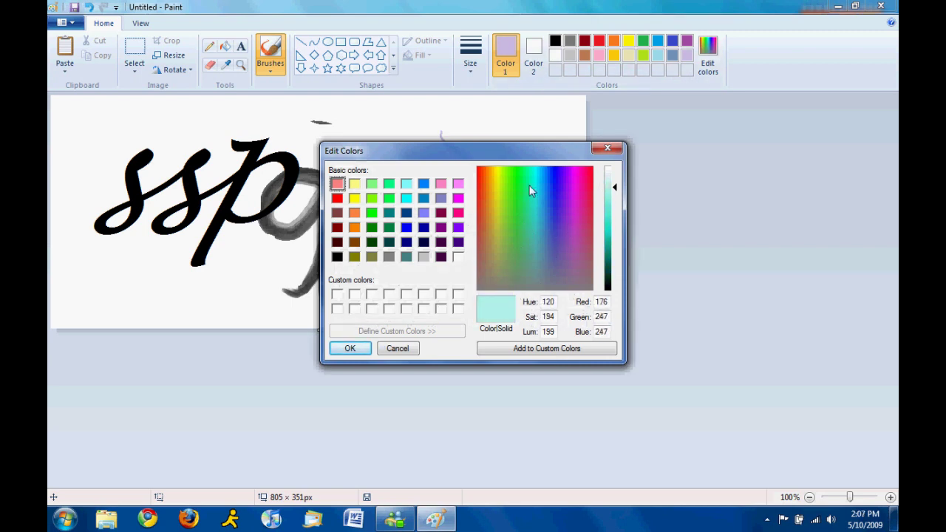
pyautogui.click(354, 354)
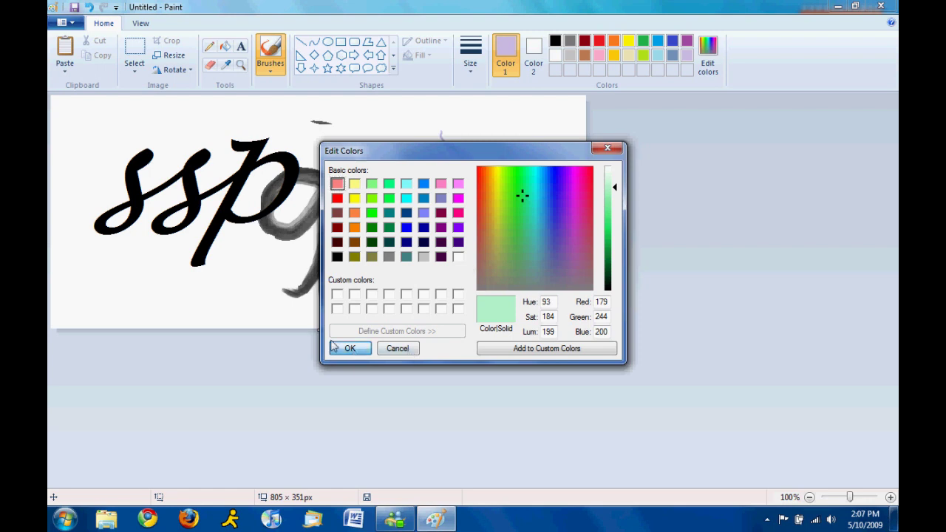
# Scribble light-green freehand strokes and loops across the whole canvas.
pyautogui.moveTo(513, 130); pyautogui.dragTo(522, 228)
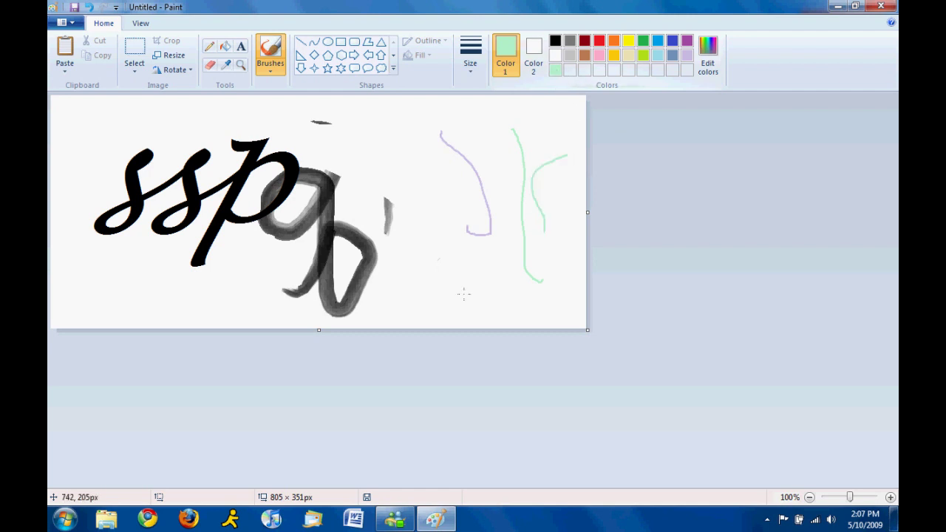
pyautogui.moveTo(465, 294); pyautogui.dragTo(104, 215)
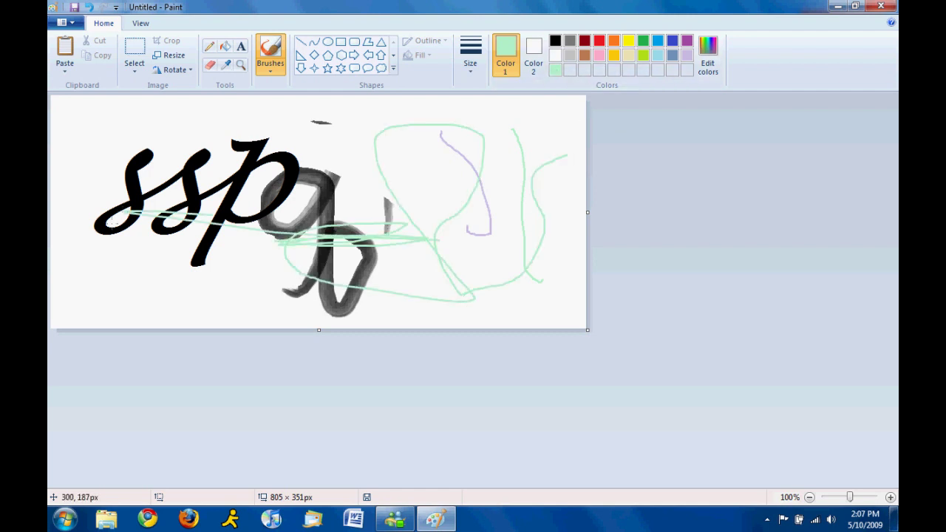
pyautogui.moveTo(272, 235); pyautogui.dragTo(65, 6)
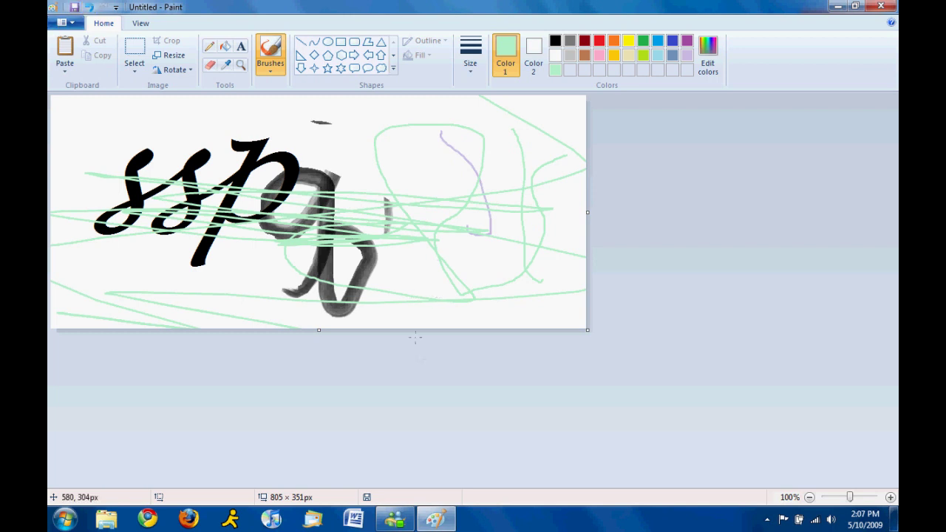
pyautogui.moveTo(244, 310); pyautogui.dragTo(177, 113)
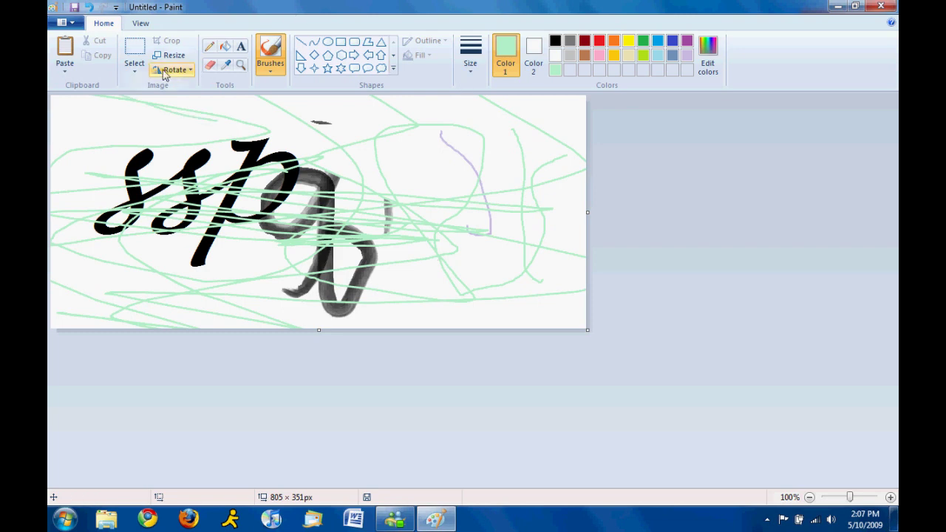
# Draw a large brown six-point star over the canvas middle.
pyautogui.click(341, 68)
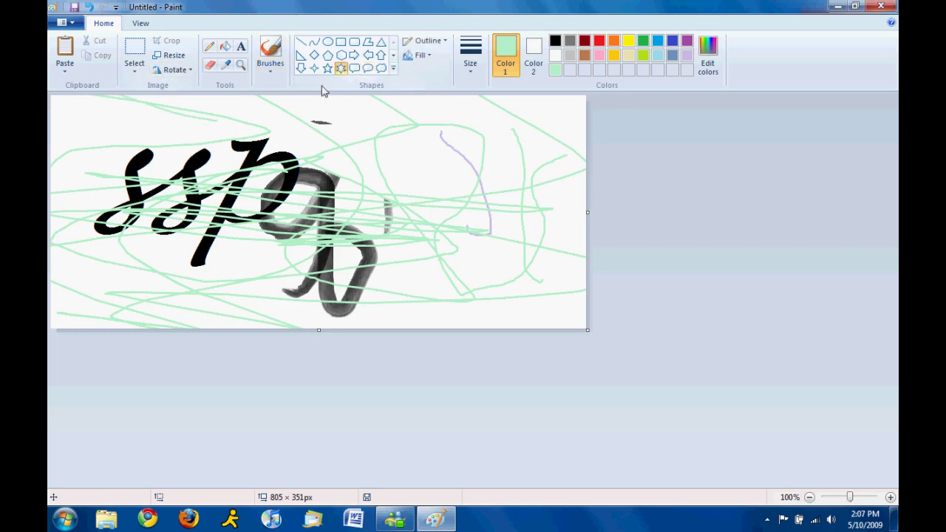
pyautogui.moveTo(261, 116); pyautogui.dragTo(477, 317)
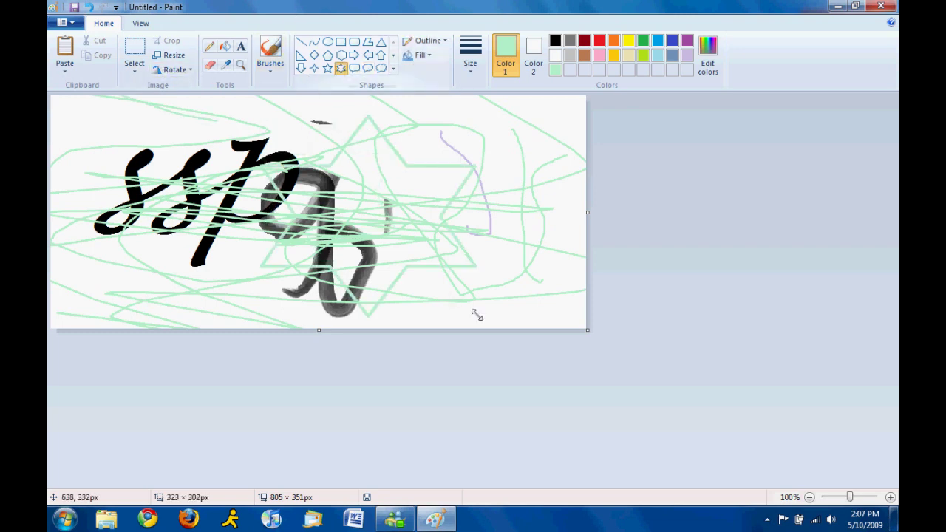
pyautogui.click(585, 57)
pyautogui.click(561, 152)
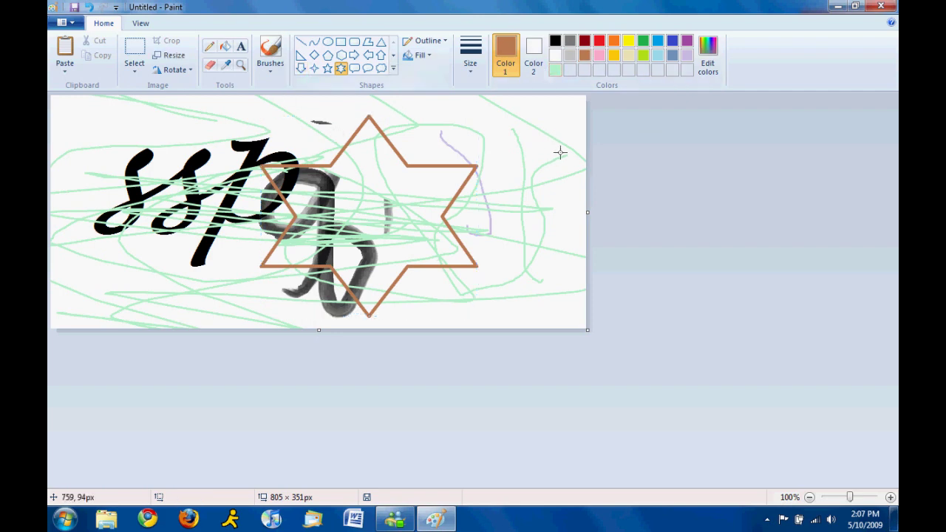
# Draw a large yellow right-pointing arrow across the upper canvas.
pyautogui.click(598, 57)
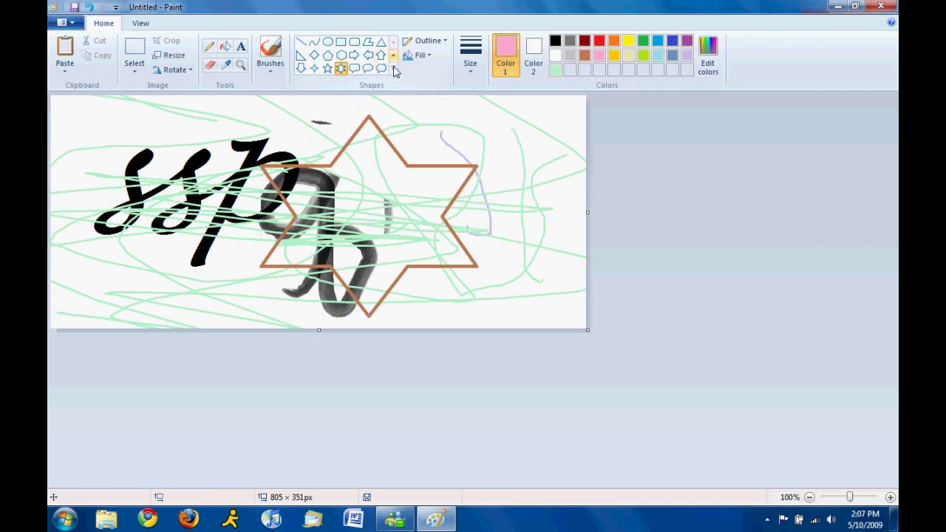
pyautogui.click(381, 57)
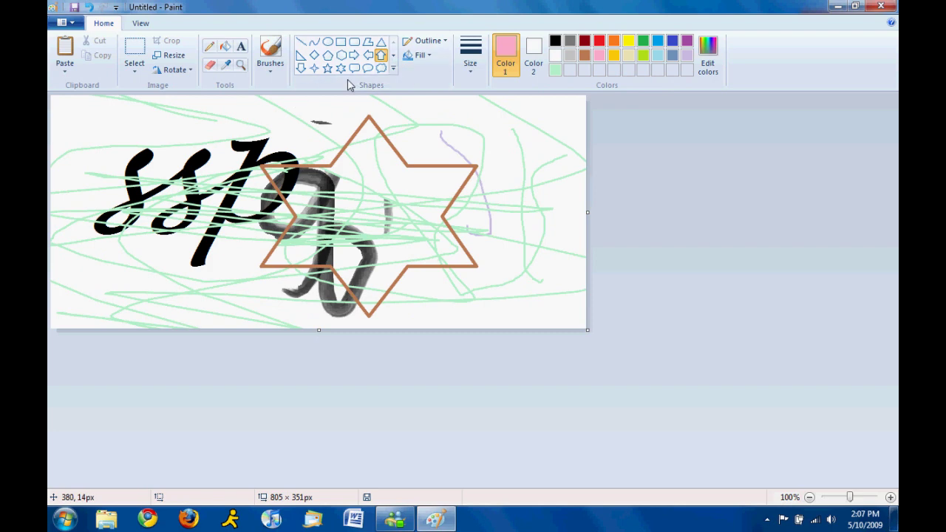
pyautogui.click(354, 55)
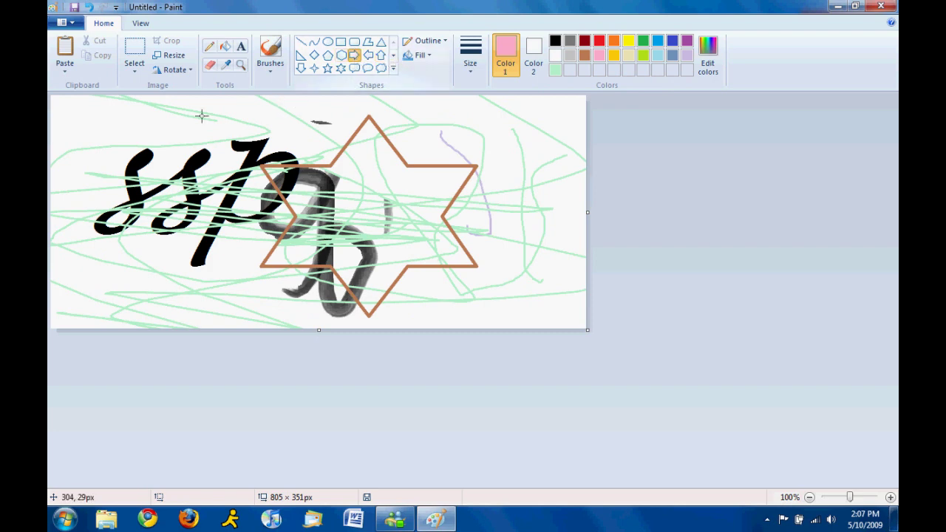
pyautogui.click(629, 41)
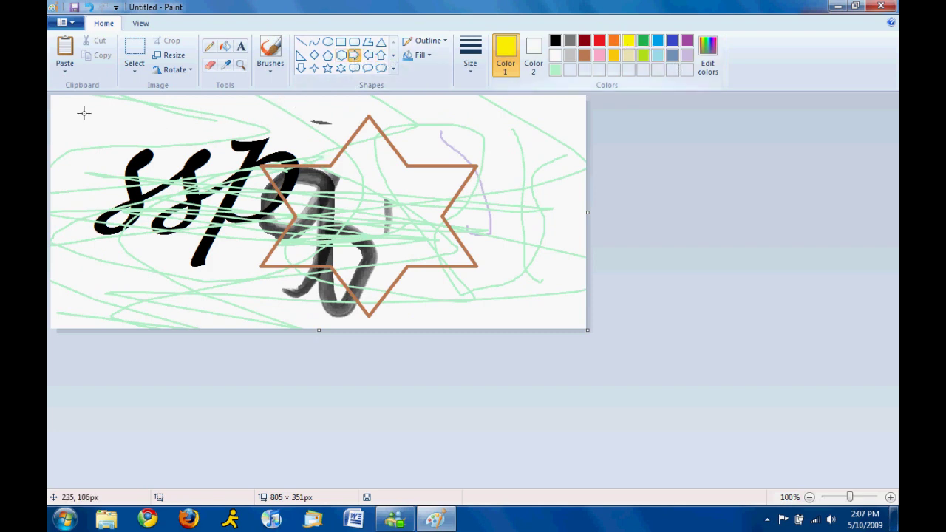
pyautogui.moveTo(65, 104); pyautogui.dragTo(570, 261)
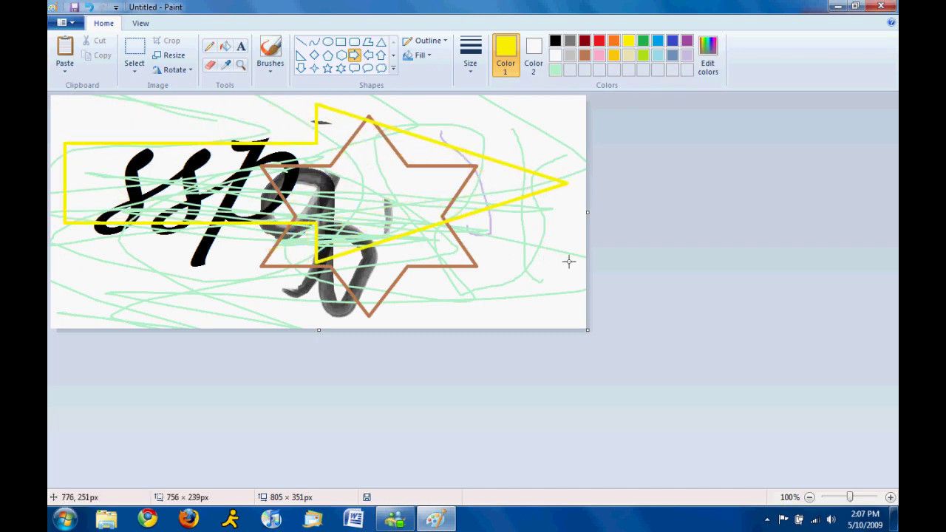
# Fill the arrow tip's enclosed white gaps with yellow.
pyautogui.click(226, 46)
pyautogui.click(278, 171)
pyautogui.click(510, 185)
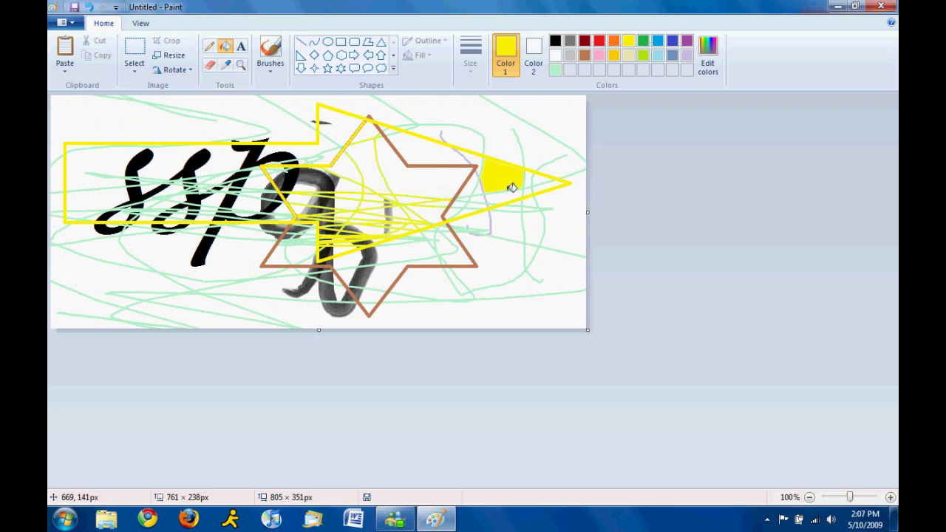
pyautogui.click(507, 195)
pyautogui.click(528, 178)
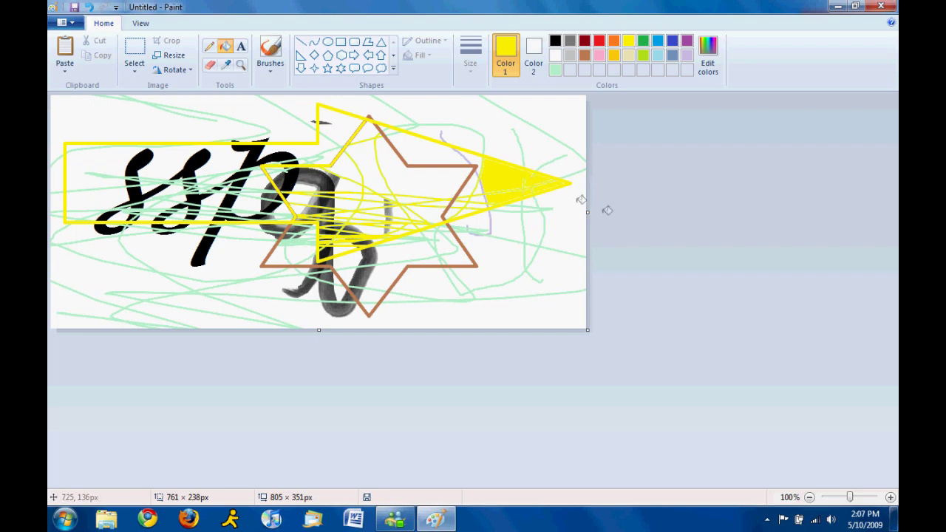